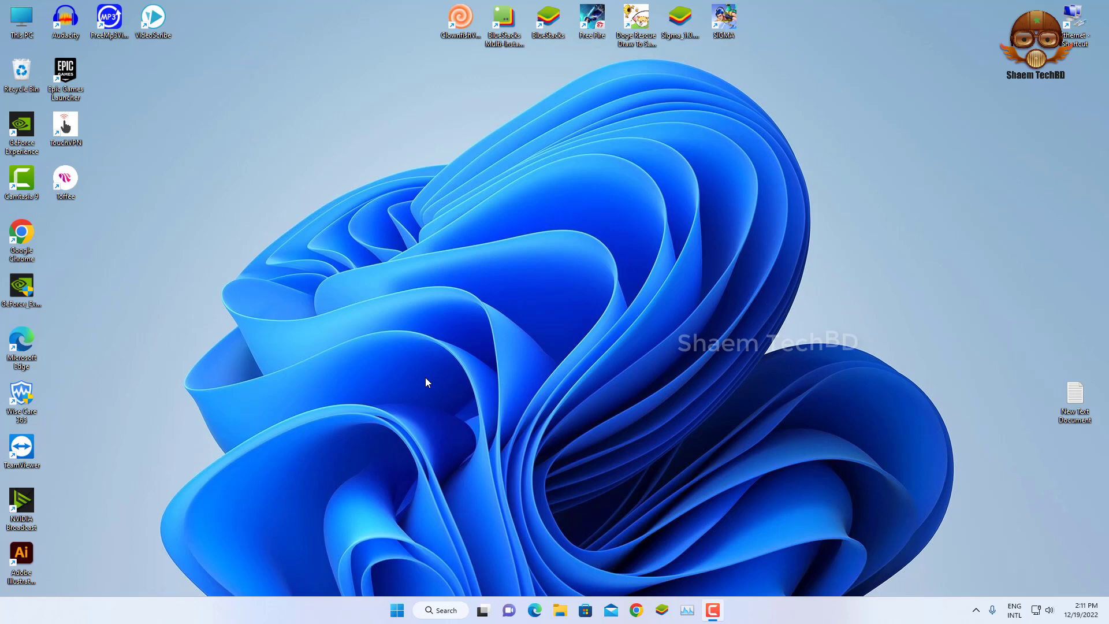
- Browse the installed apps list in Windows Settings
left_click(401, 614)
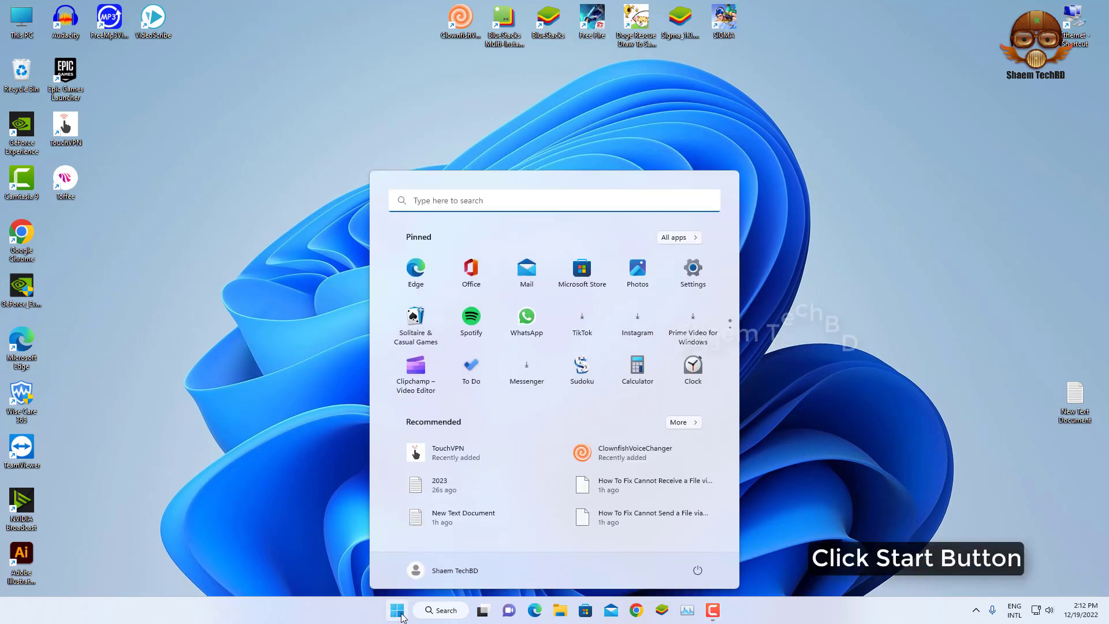
left_click(693, 275)
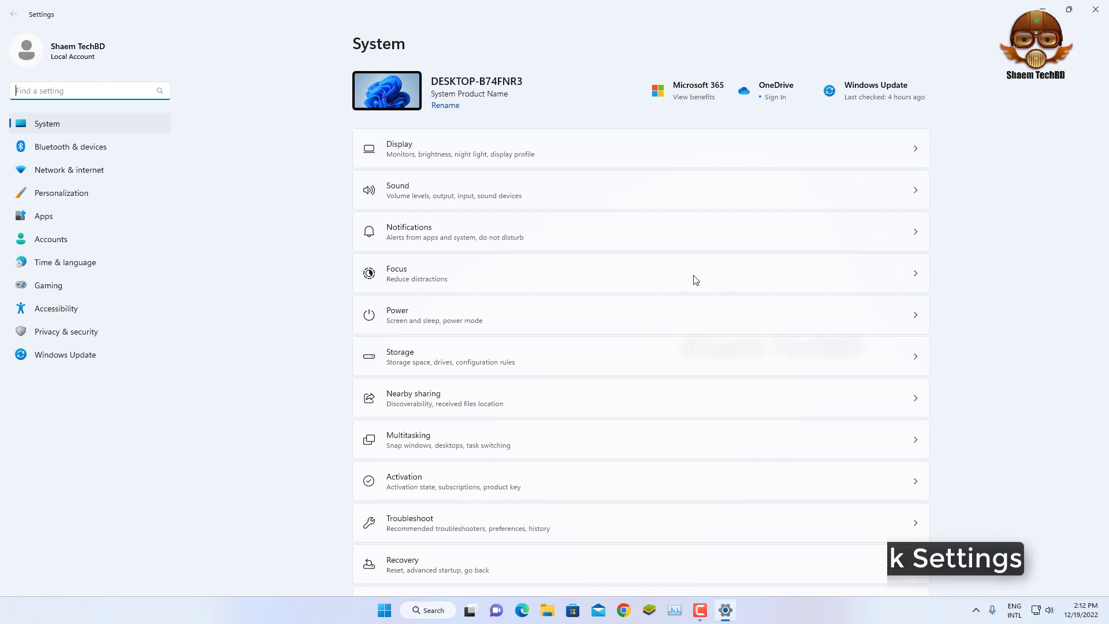
left_click(37, 216)
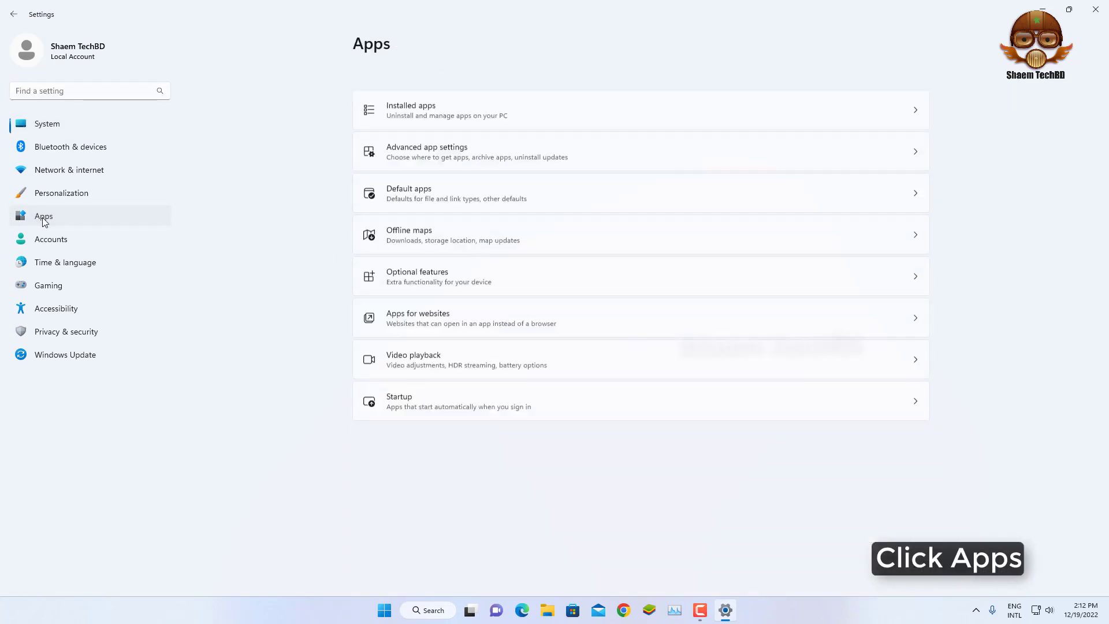
left_click(421, 90)
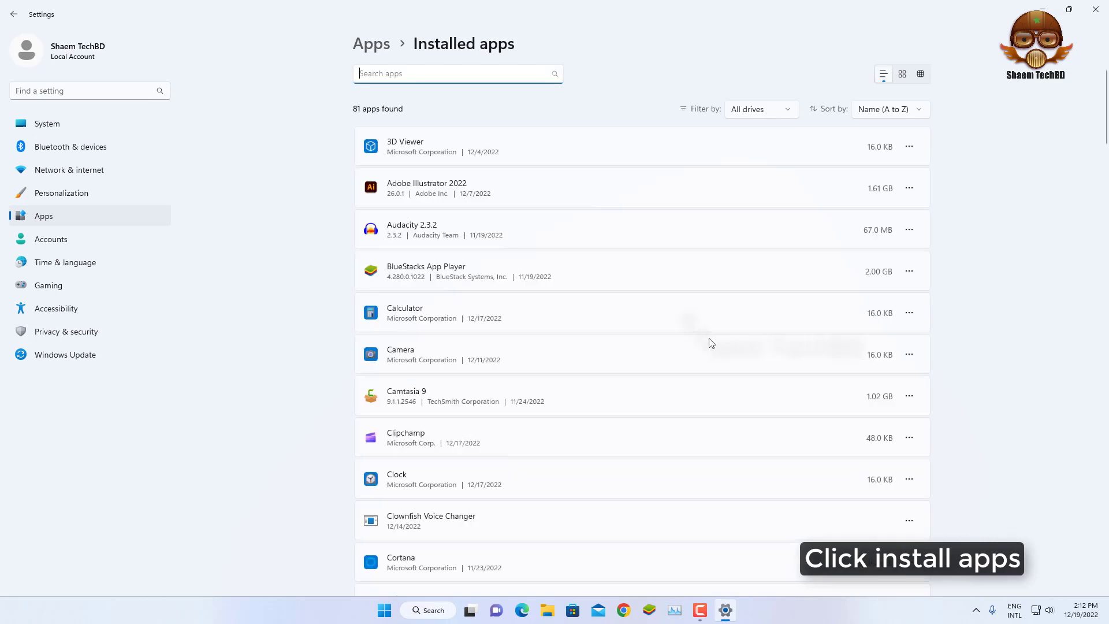
scroll(717, 344, "down", 8)
scroll(707, 312, "down", 3)
scroll(751, 318, "up", 1)
scroll(642, 290, "up", 2)
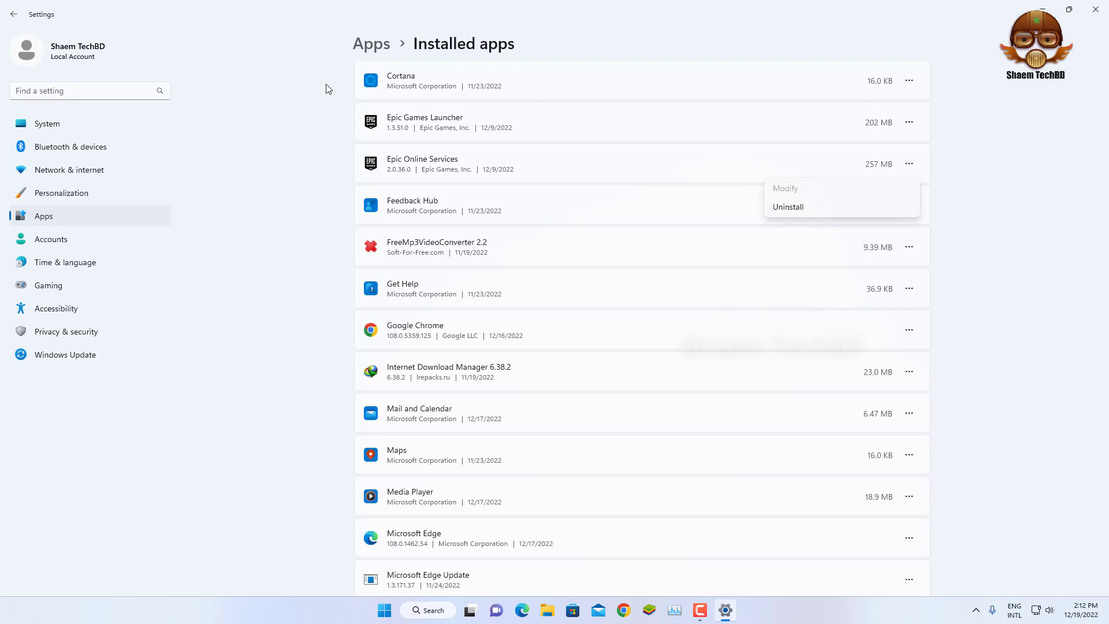
- Go to the Gaming settings and view Game Mode
left_click(271, 93)
left_click(41, 126)
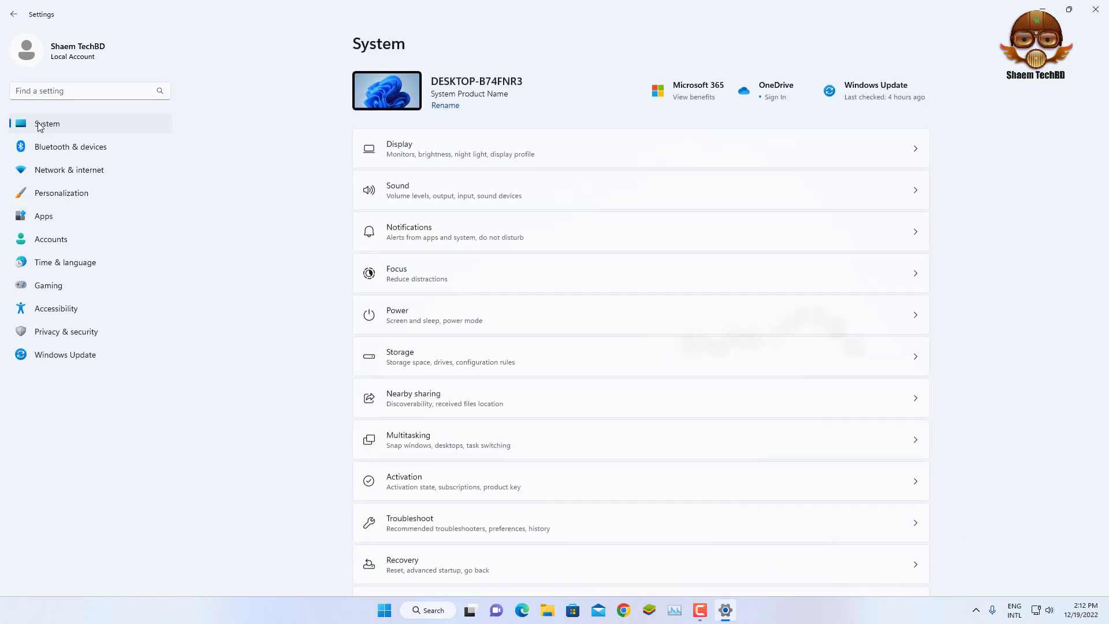
left_click(56, 290)
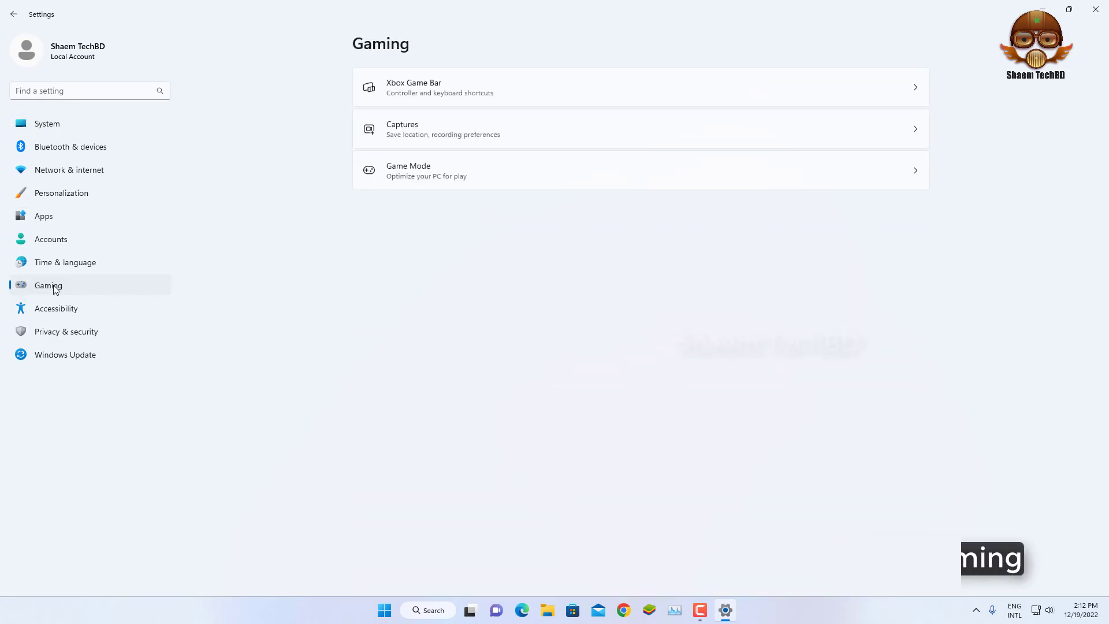
left_click(409, 174)
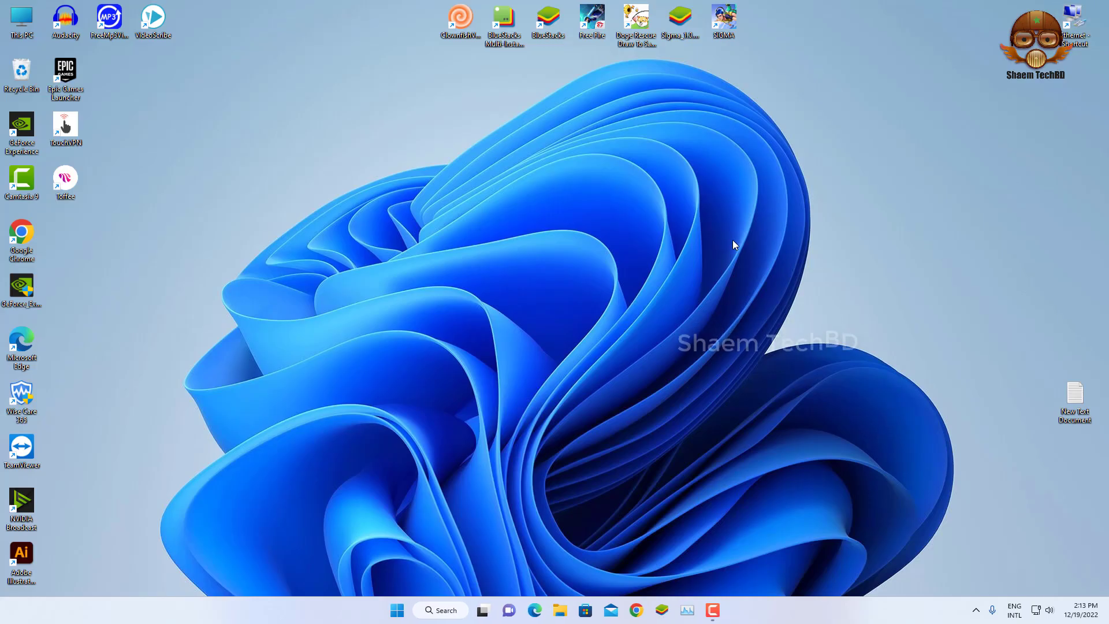
- Launch Task Manager, maximize it, and show the Startup apps list
left_click(397, 610)
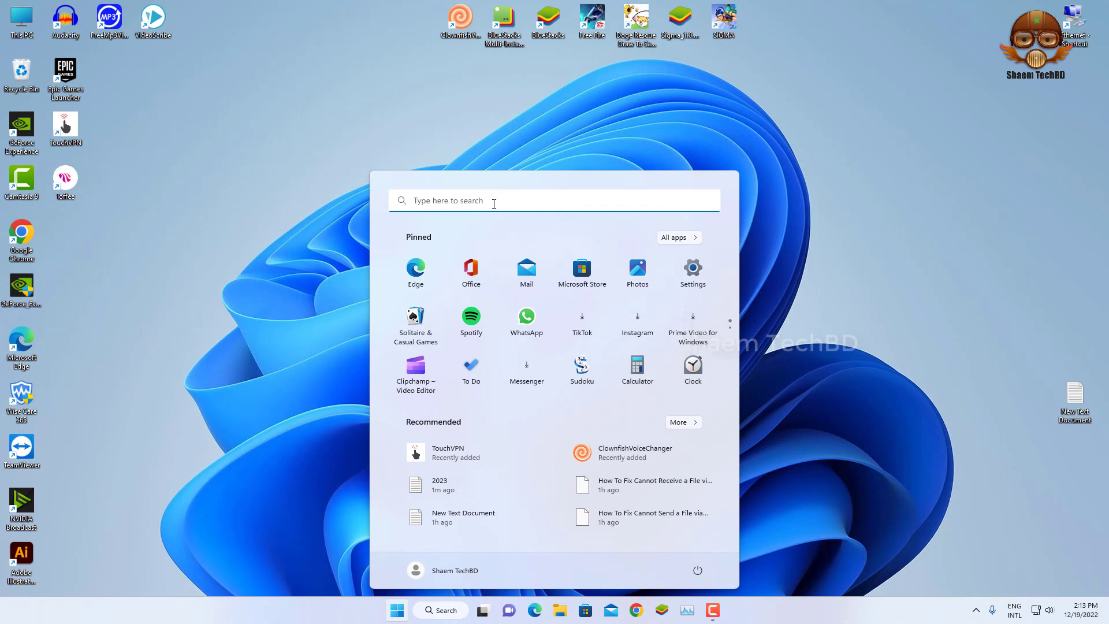
left_click(494, 204)
type("t")
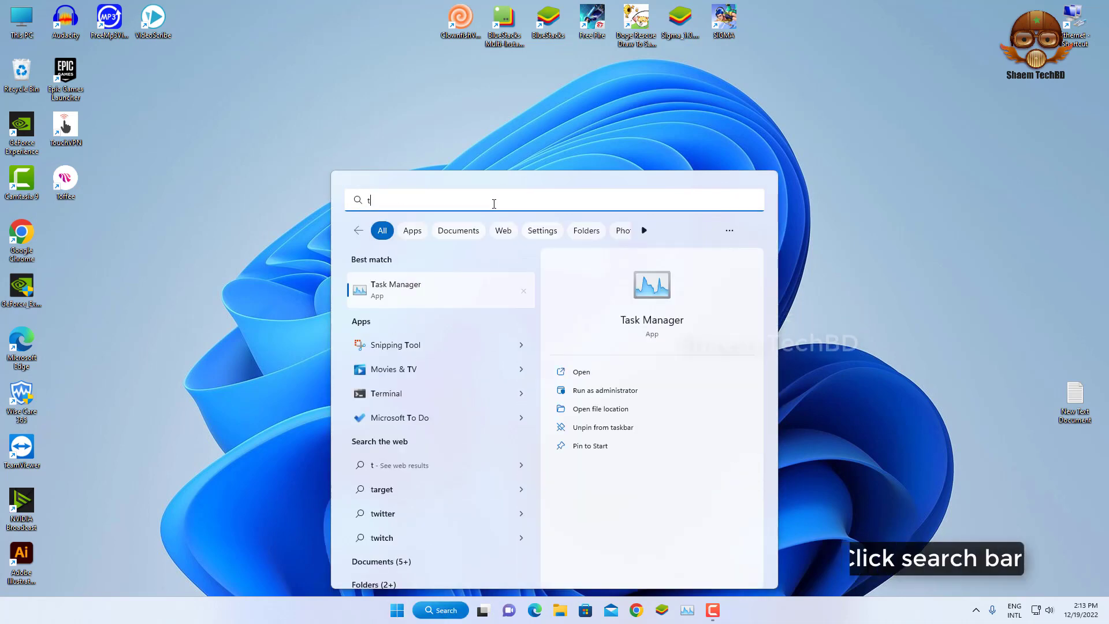
type("ask")
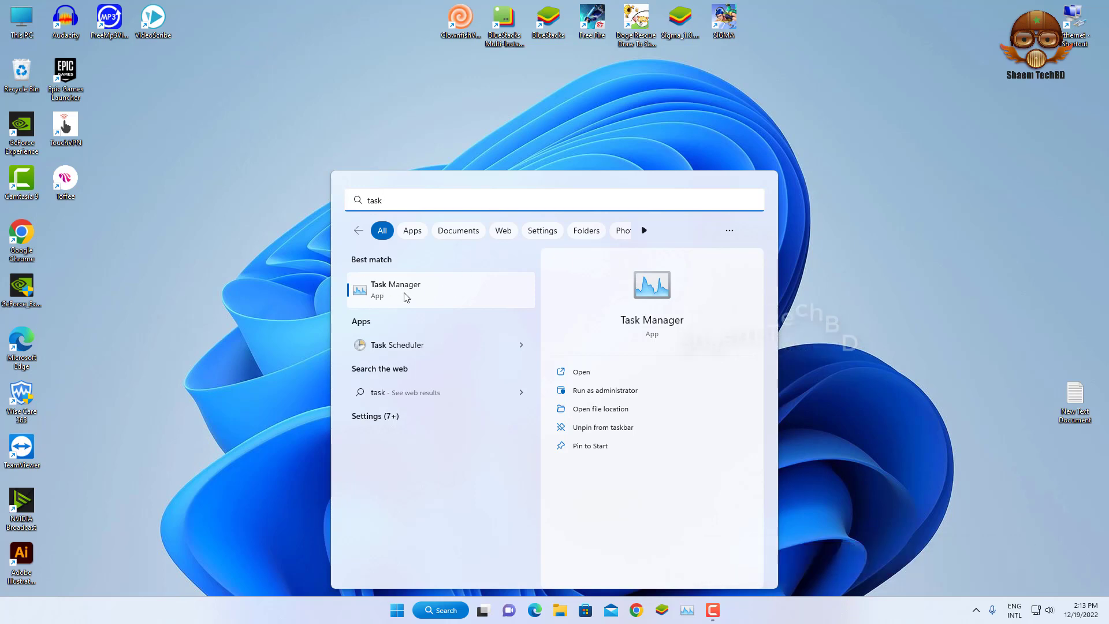
left_click(405, 295)
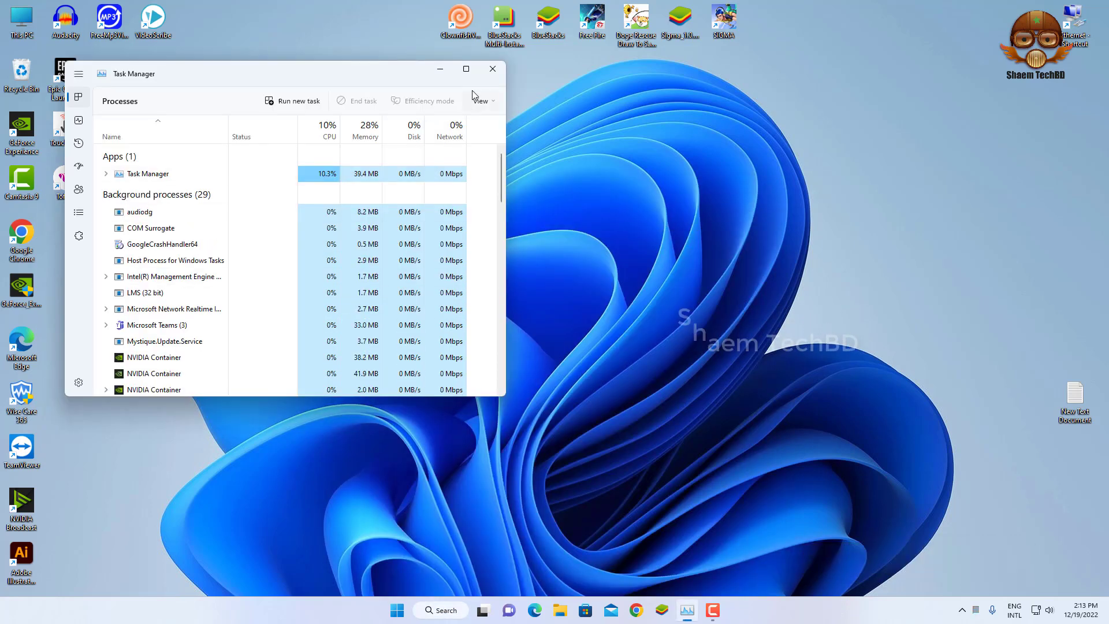
left_click(467, 69)
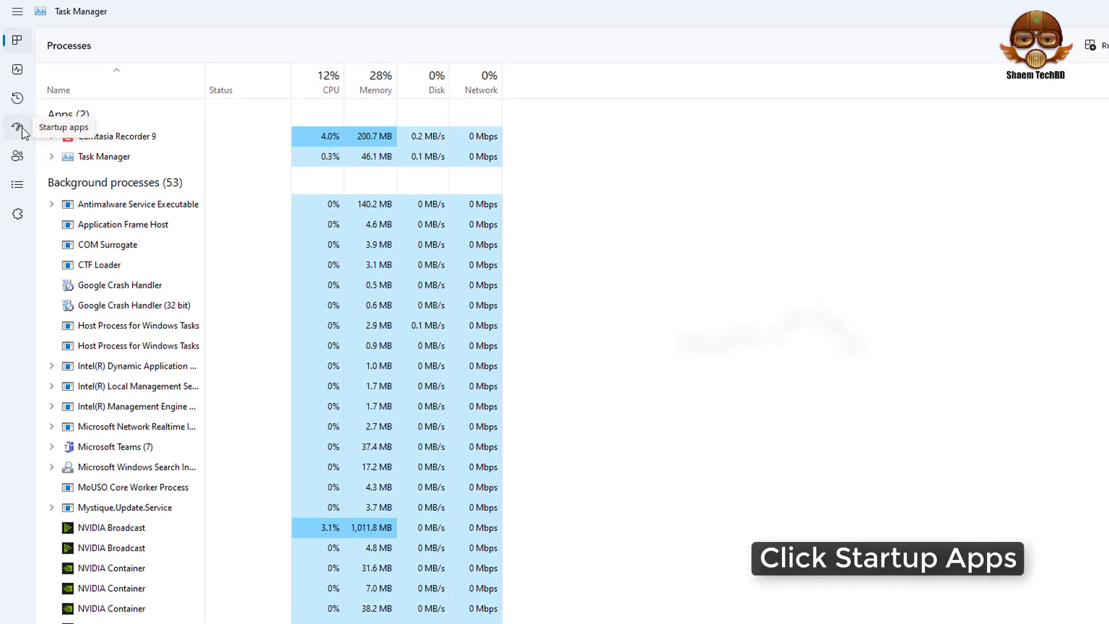
left_click(21, 130)
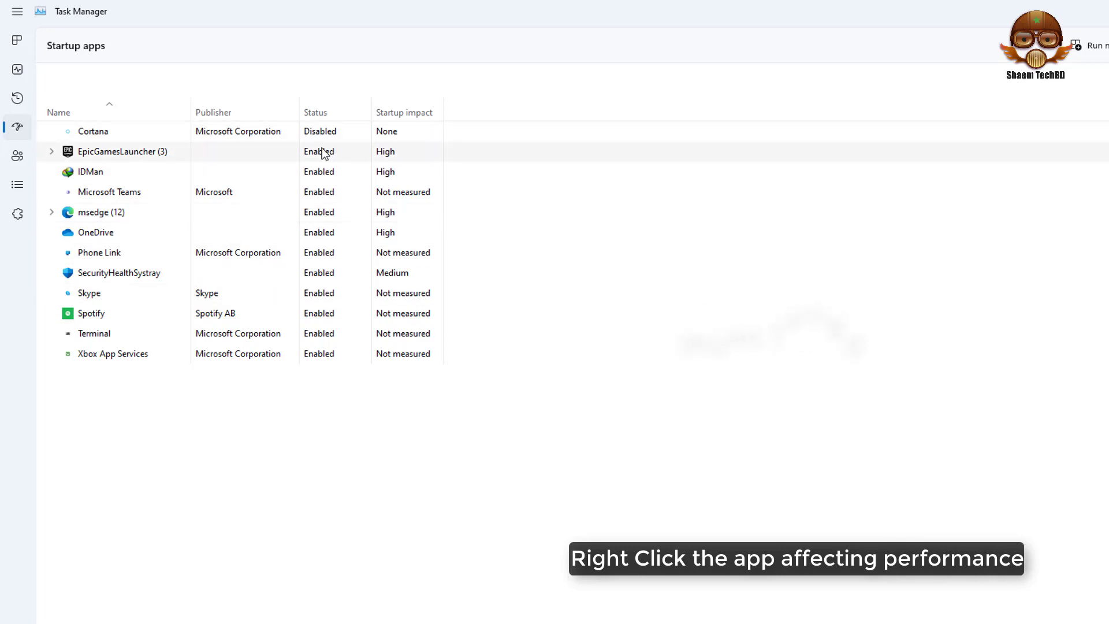
- Disable EpicGamesLauncher, IDMan, Microsoft Teams, msedge and OneDrive at startup
right_click(320, 154)
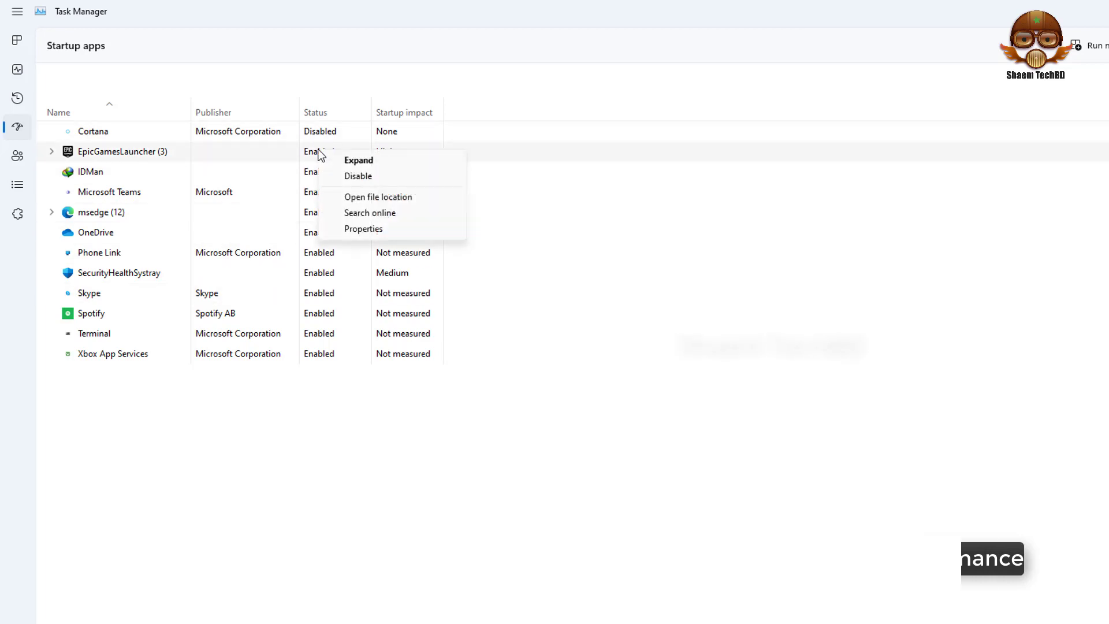
left_click(355, 175)
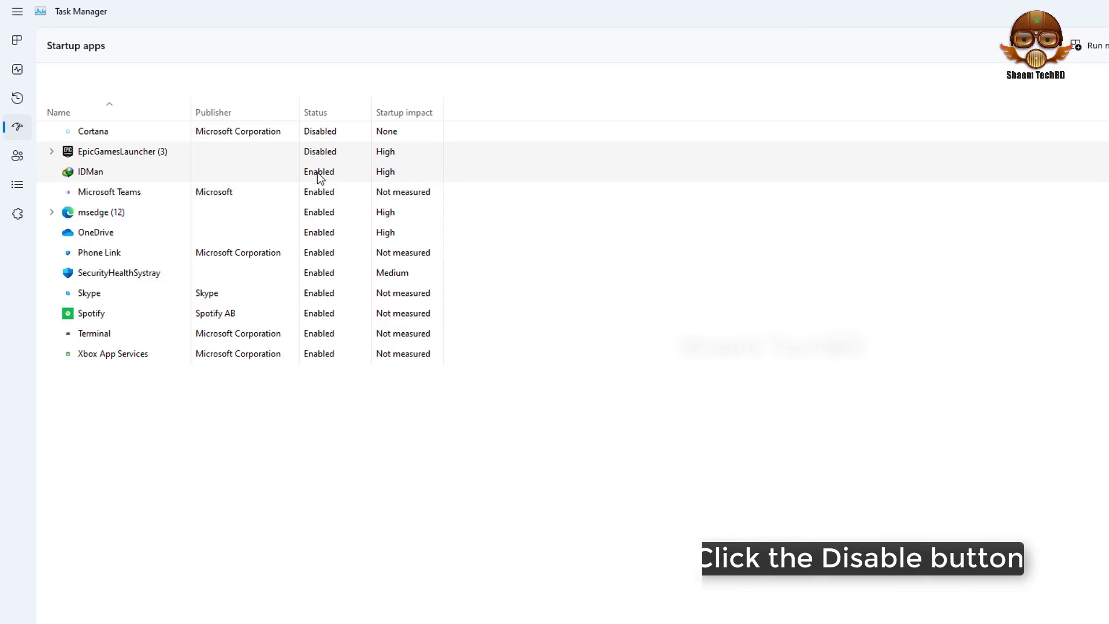
right_click(317, 172)
left_click(354, 186)
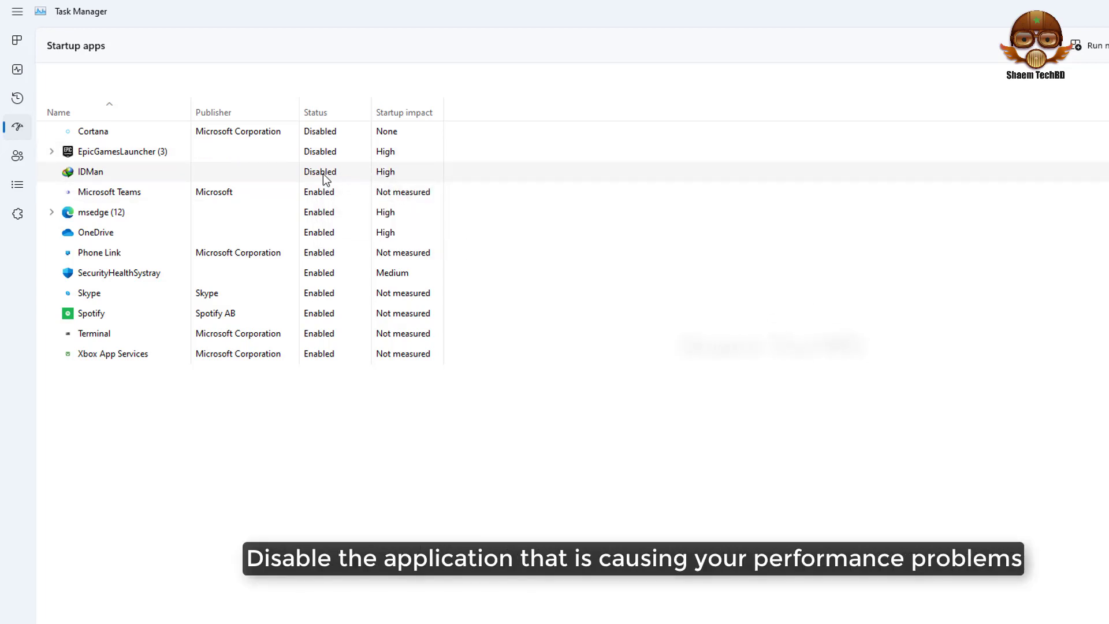
right_click(320, 191)
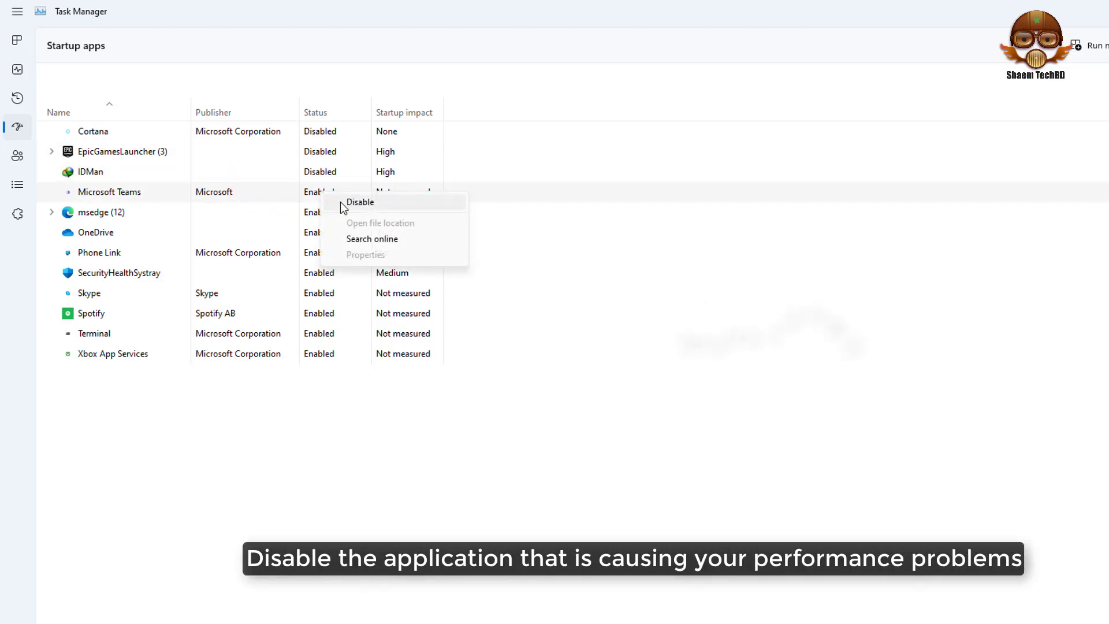
left_click(340, 202)
right_click(320, 214)
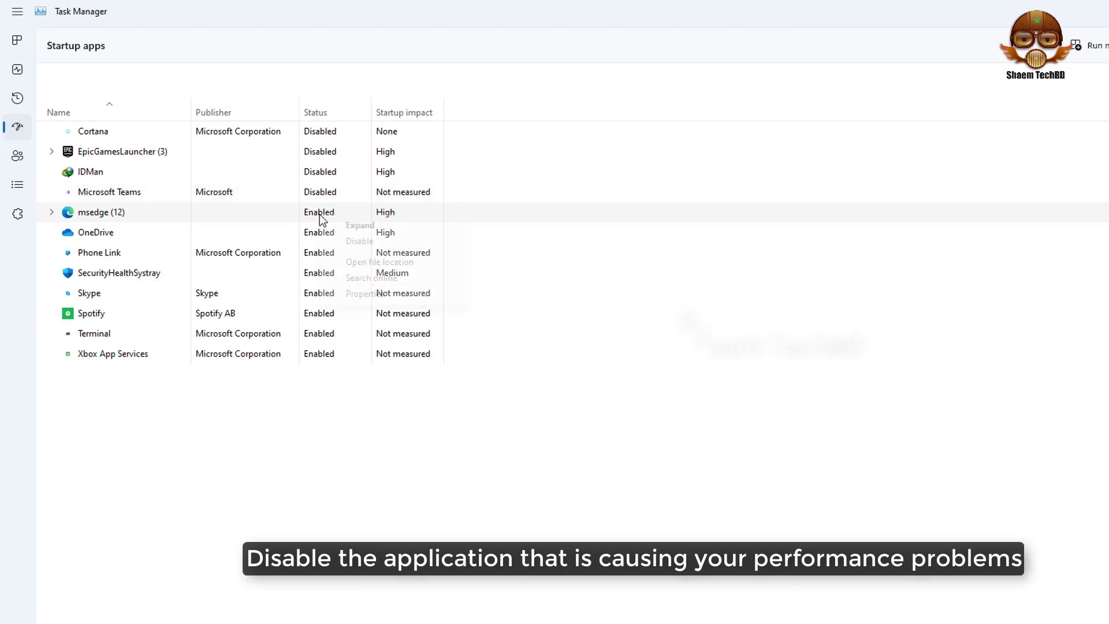
left_click(348, 242)
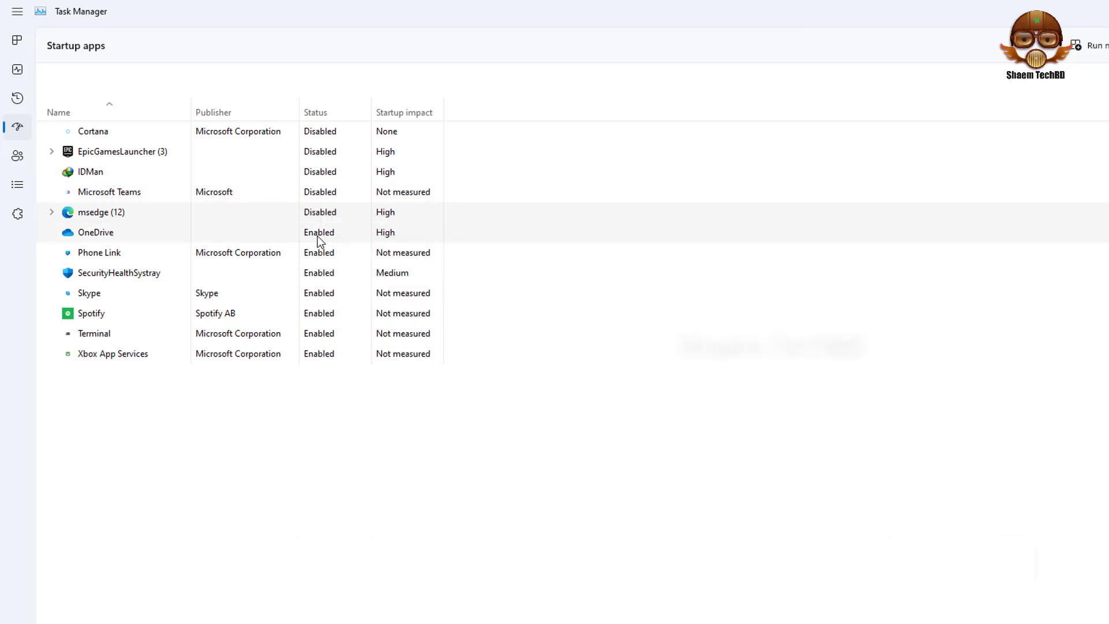
right_click(317, 233)
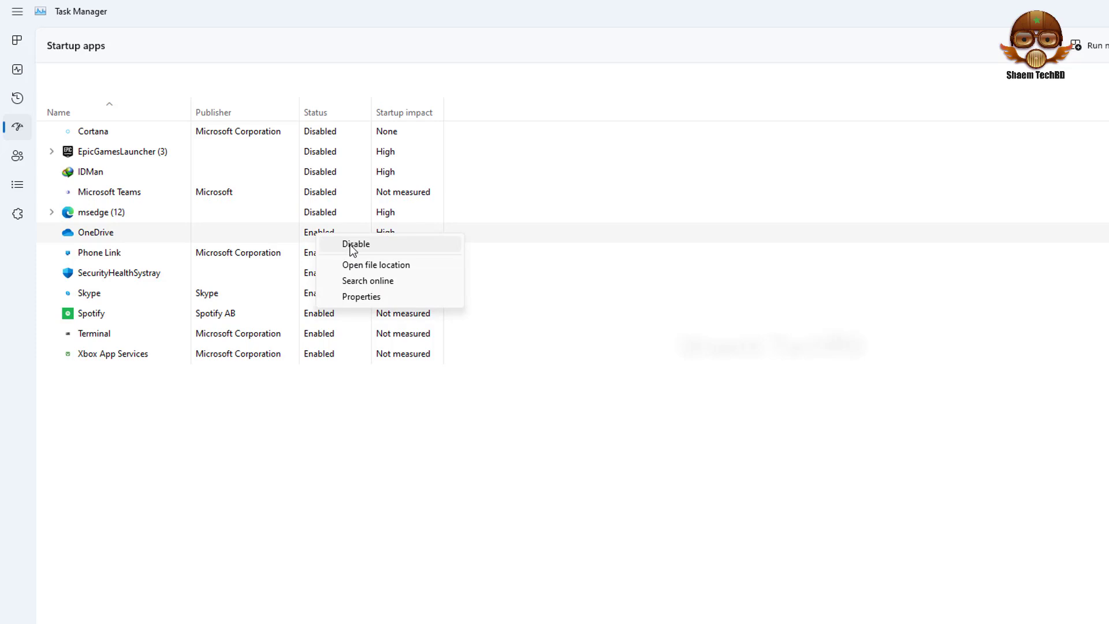
left_click(352, 246)
- Disable Phone Link, Skype, Spotify, Terminal and Xbox App Services at startup, then close Task Manager
right_click(313, 259)
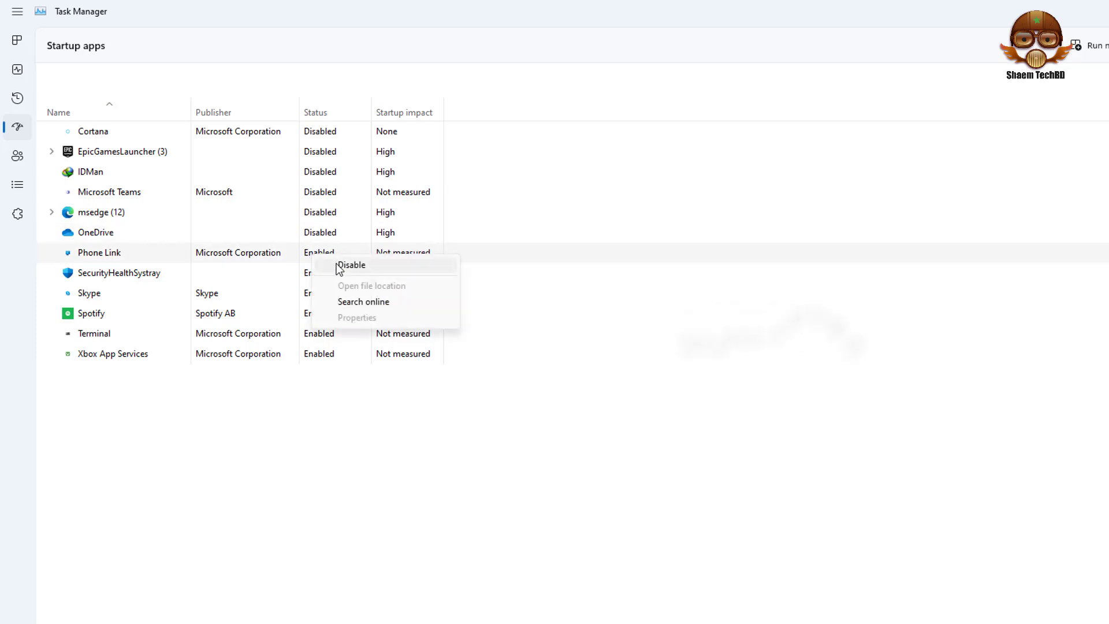
left_click(350, 265)
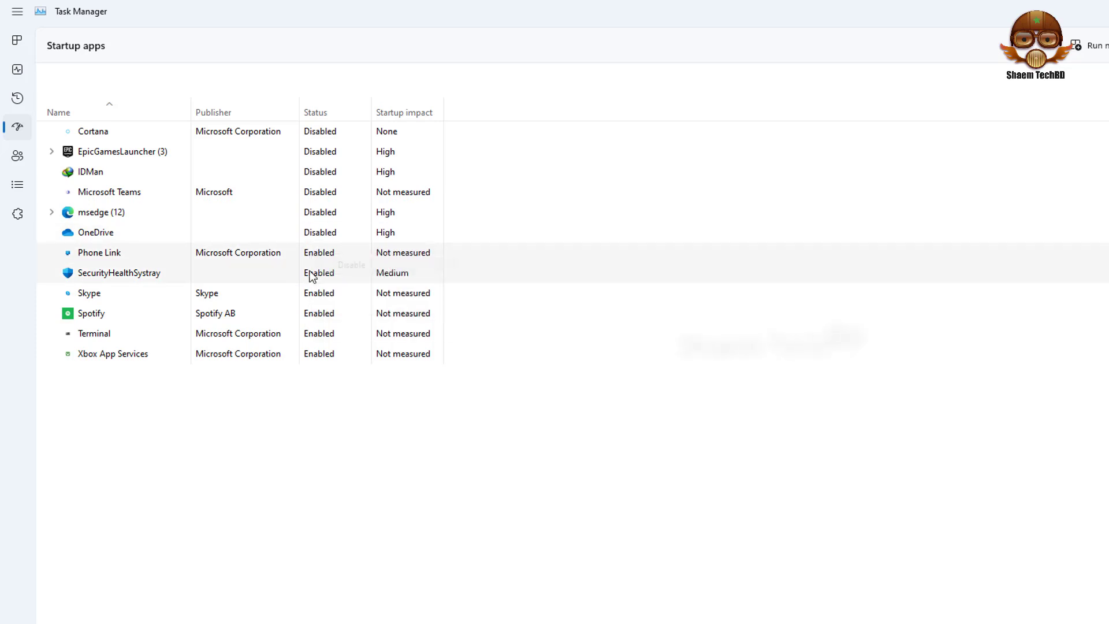
right_click(314, 300)
left_click(331, 310)
right_click(314, 313)
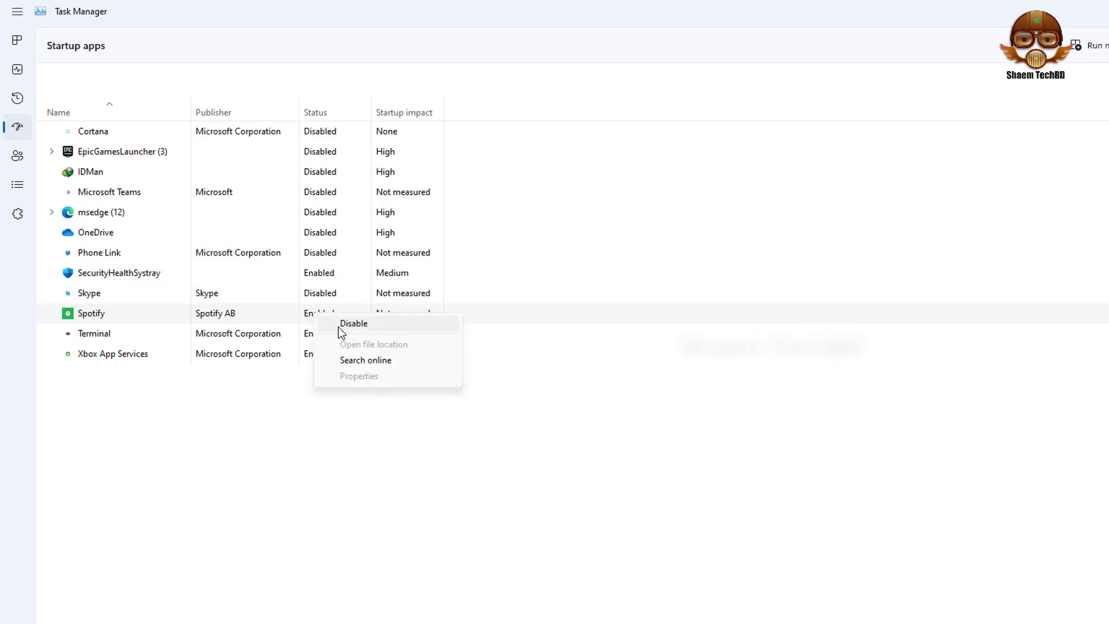
left_click(341, 324)
right_click(320, 334)
left_click(342, 345)
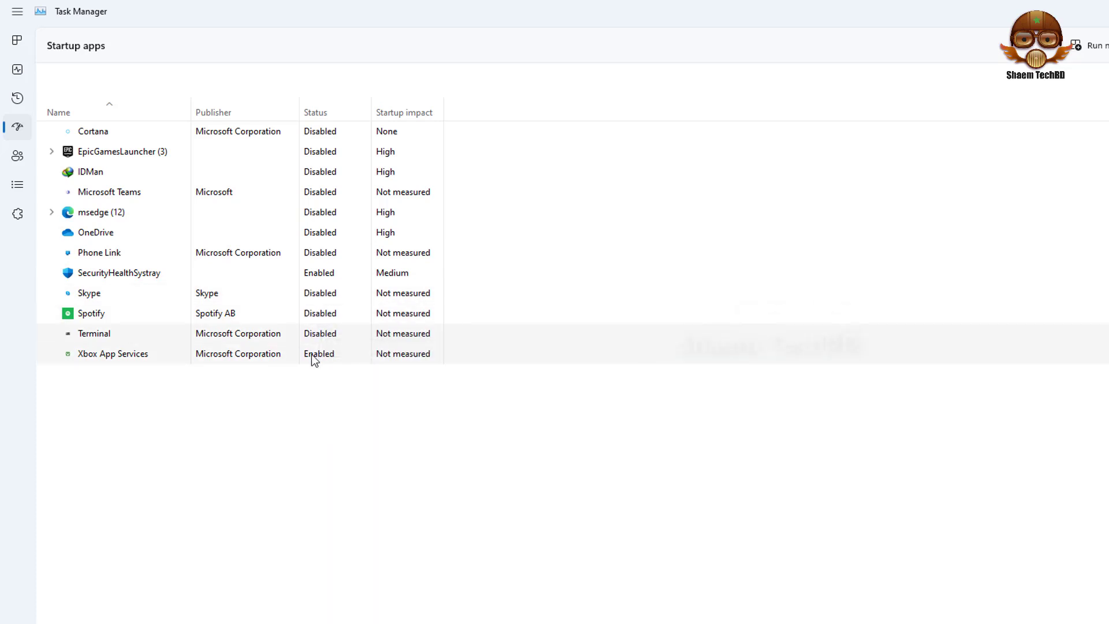
right_click(311, 354)
left_click(332, 365)
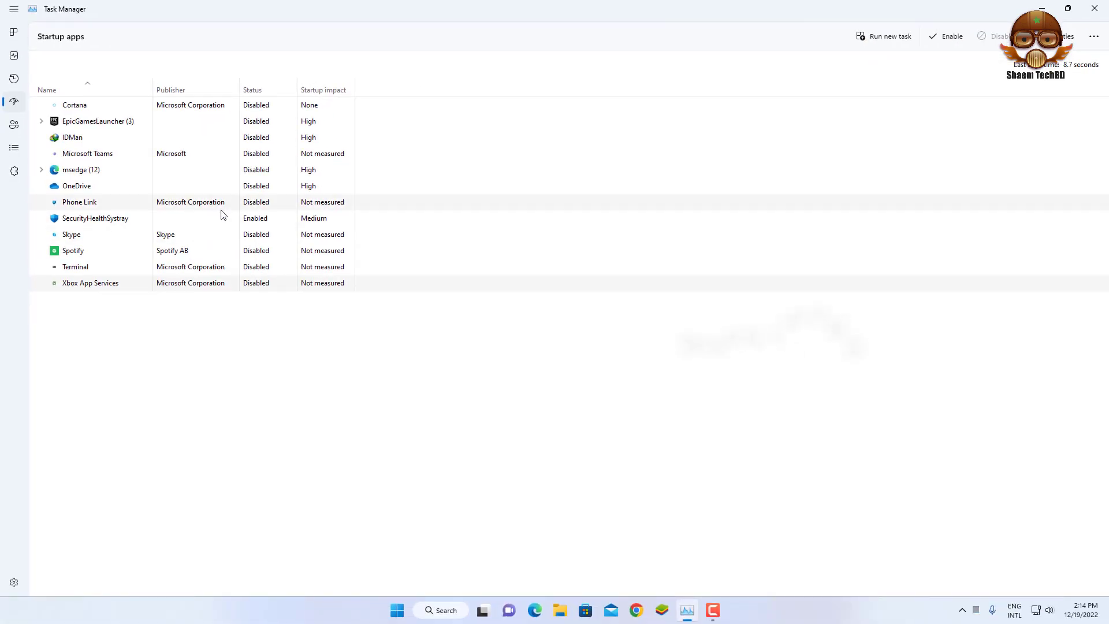
left_click(1098, 7)
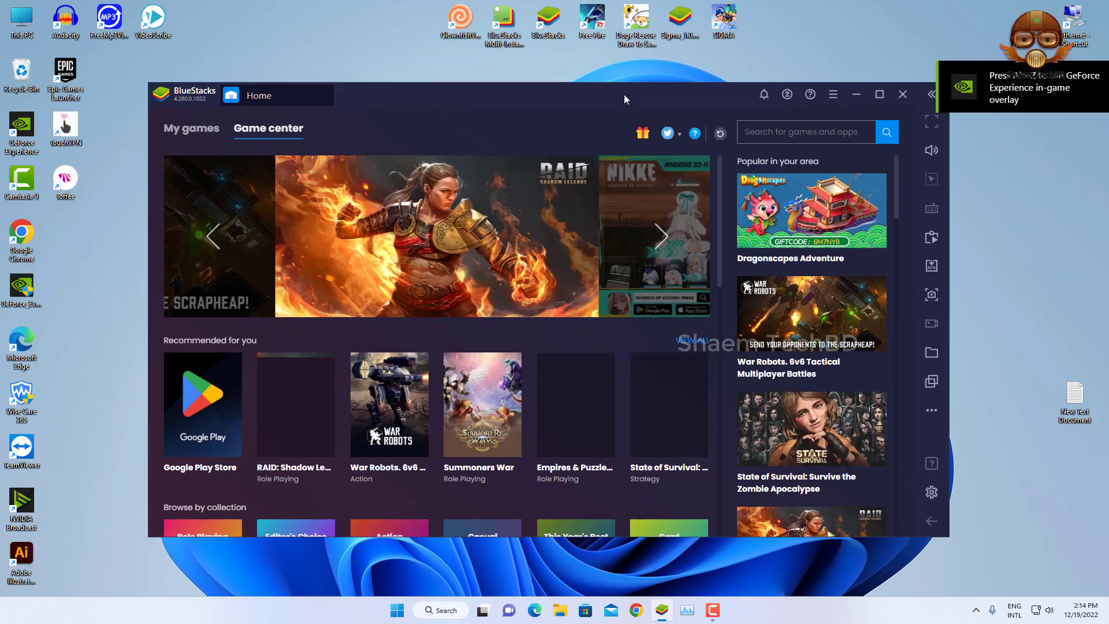
- Run Check for updates under BlueStacks Settings > About, finding 4.280 is latest
left_click_drag(524, 79, 603, 84)
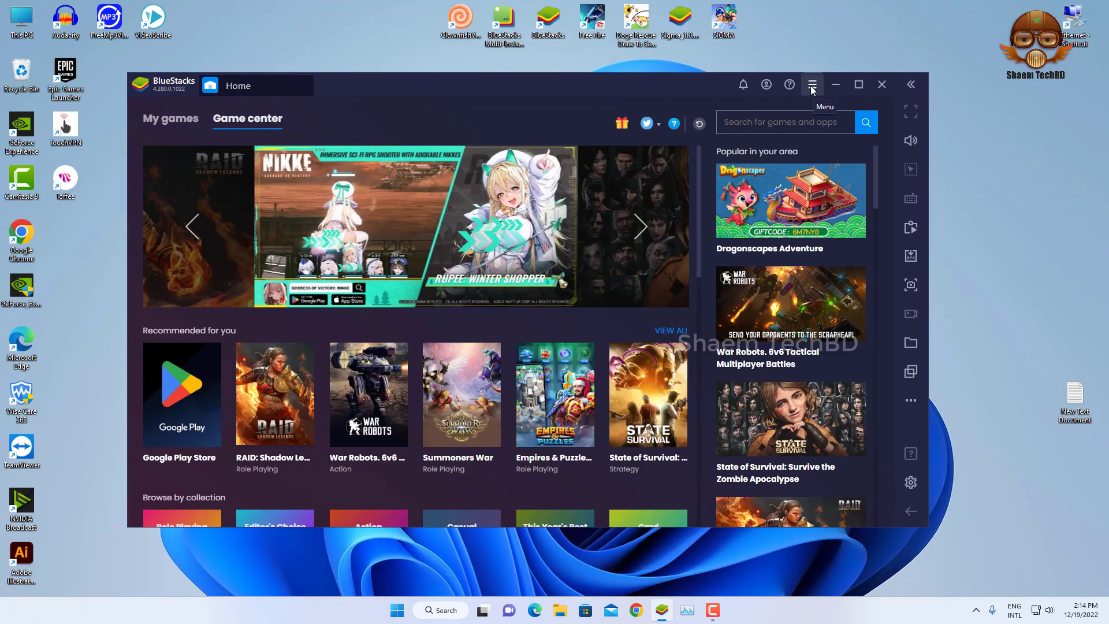
left_click(812, 87)
left_click(723, 114)
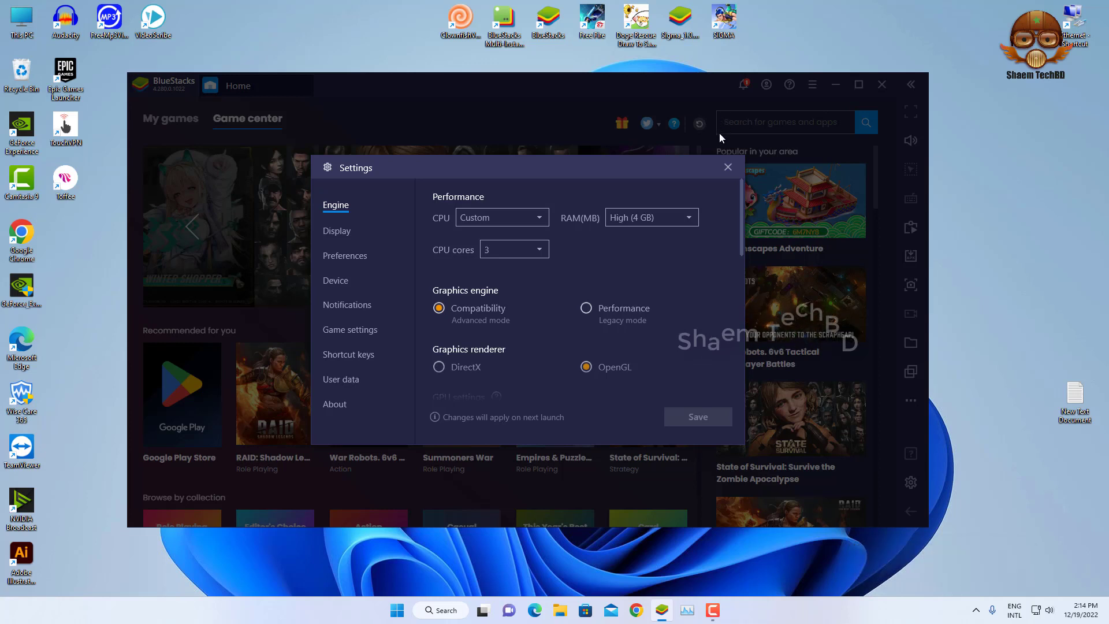
left_click(336, 407)
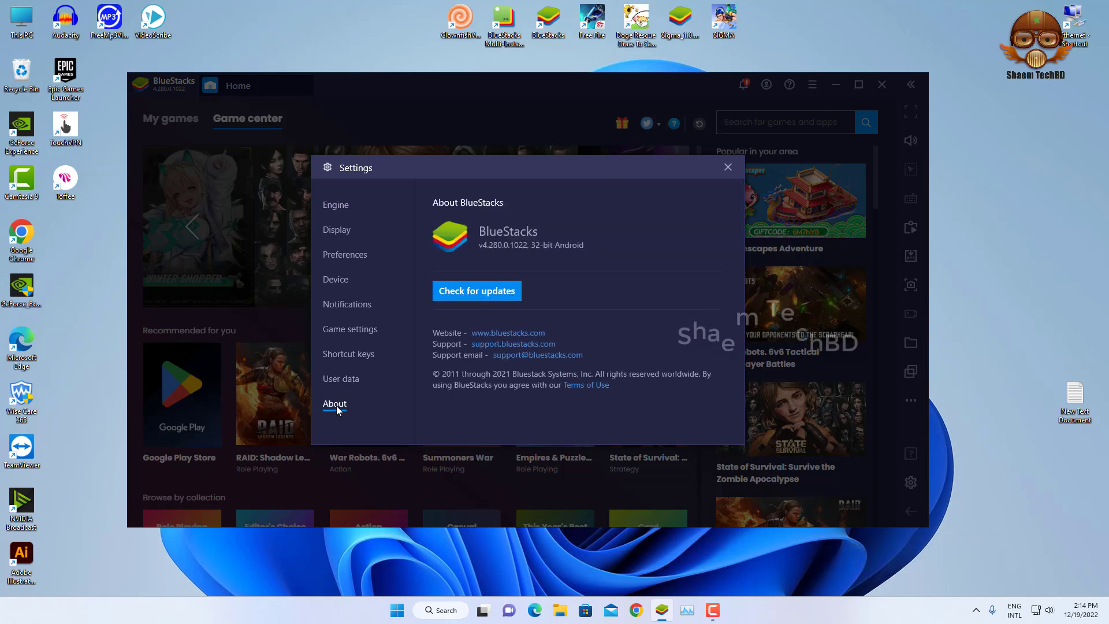
left_click(473, 292)
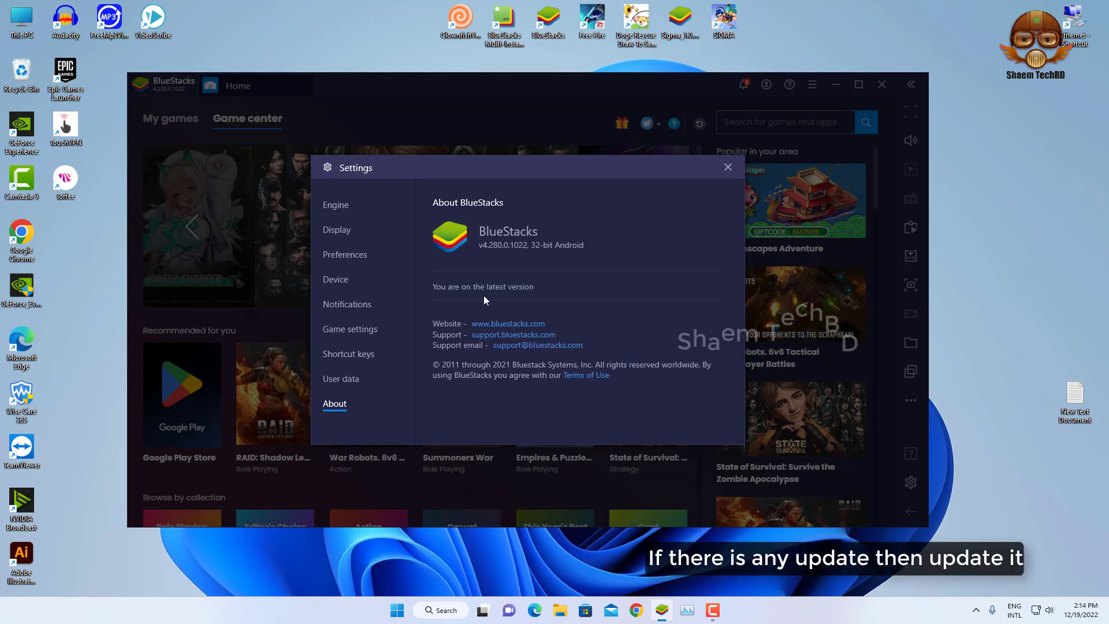
left_click(728, 167)
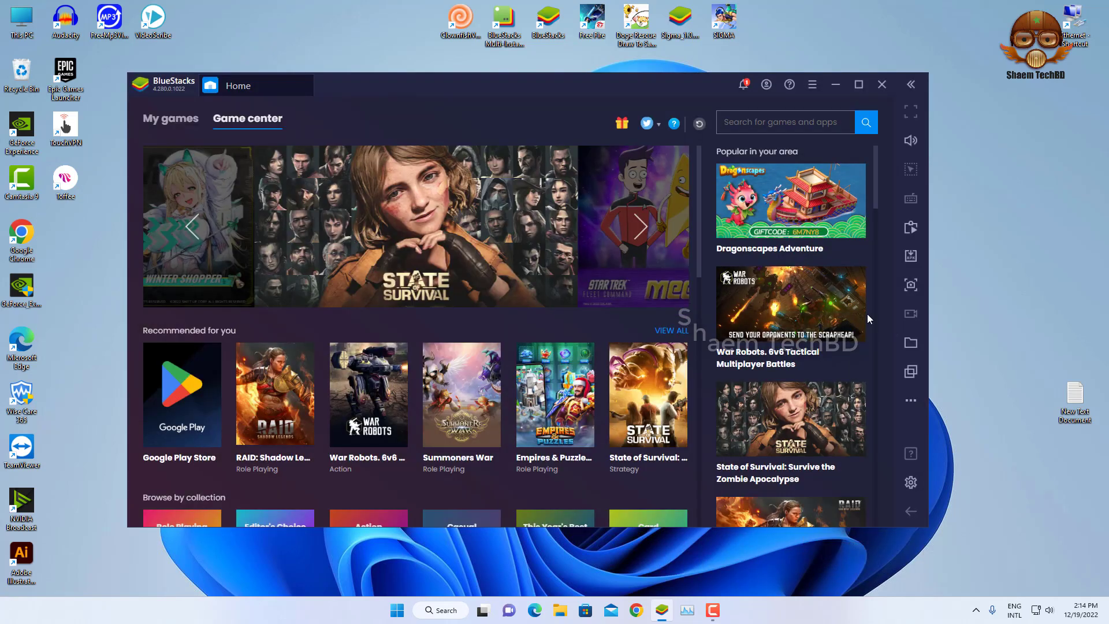
- Open Task Manager from Start search and show the Details process list
left_click(397, 610)
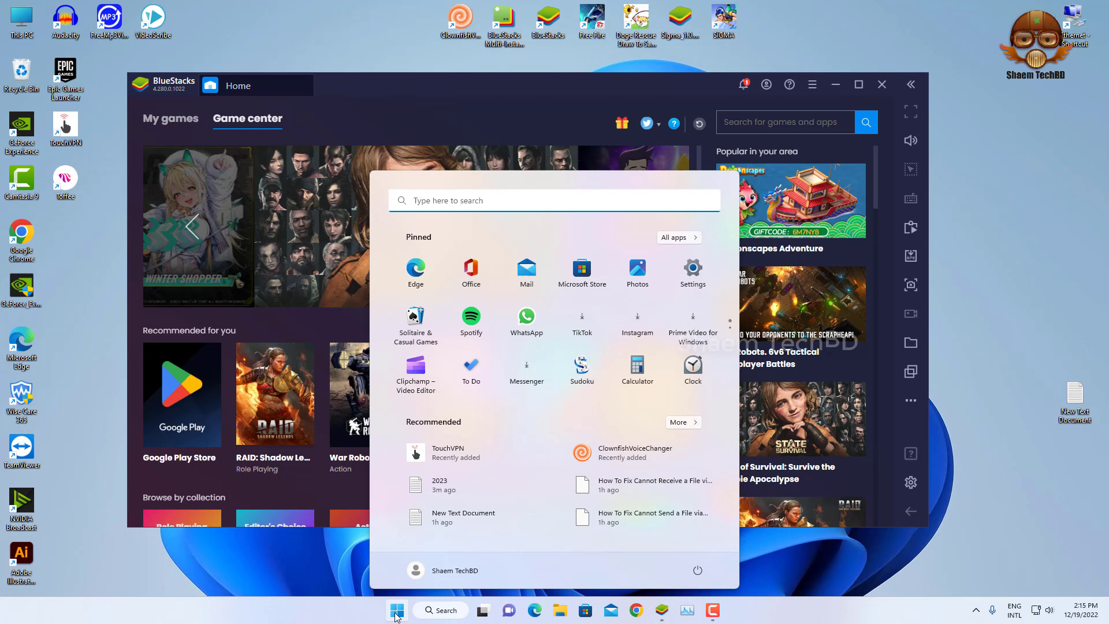
left_click(511, 199)
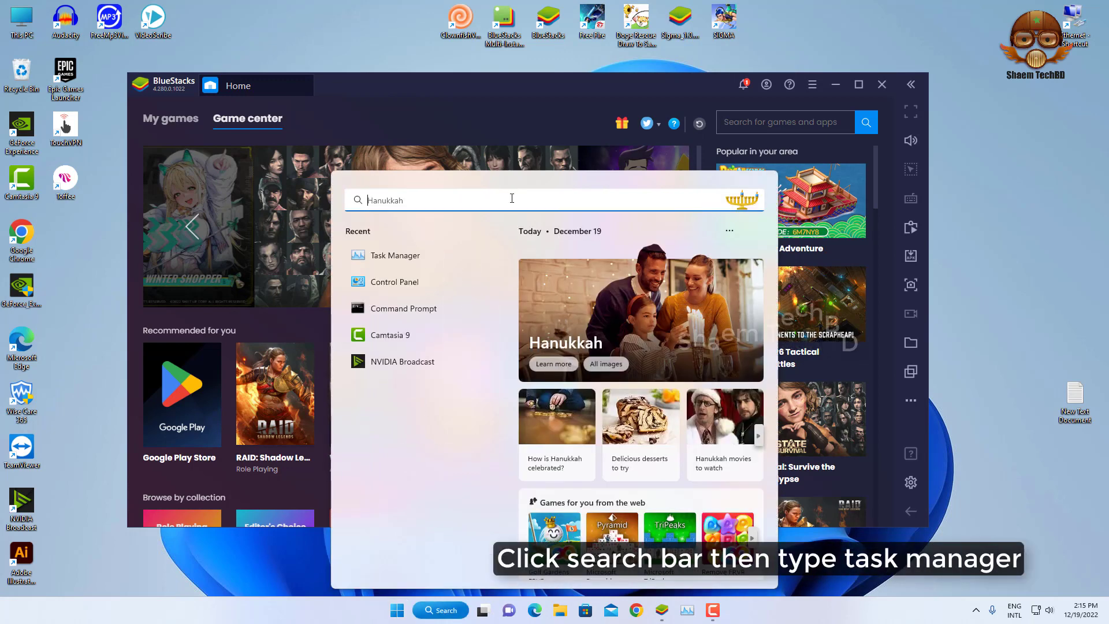
type("tas")
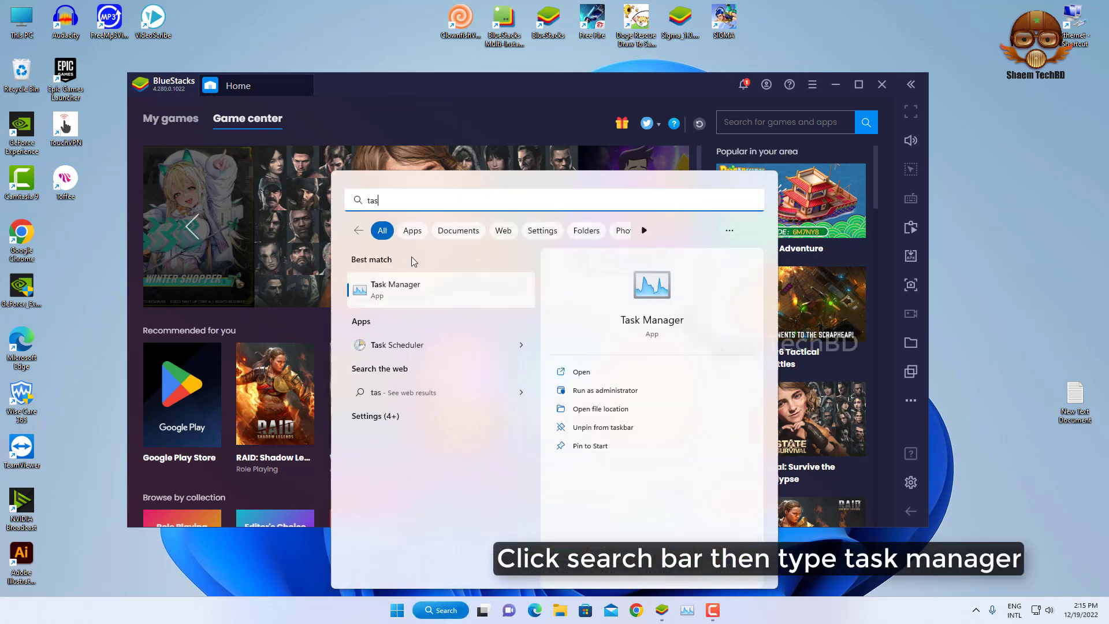
left_click(414, 295)
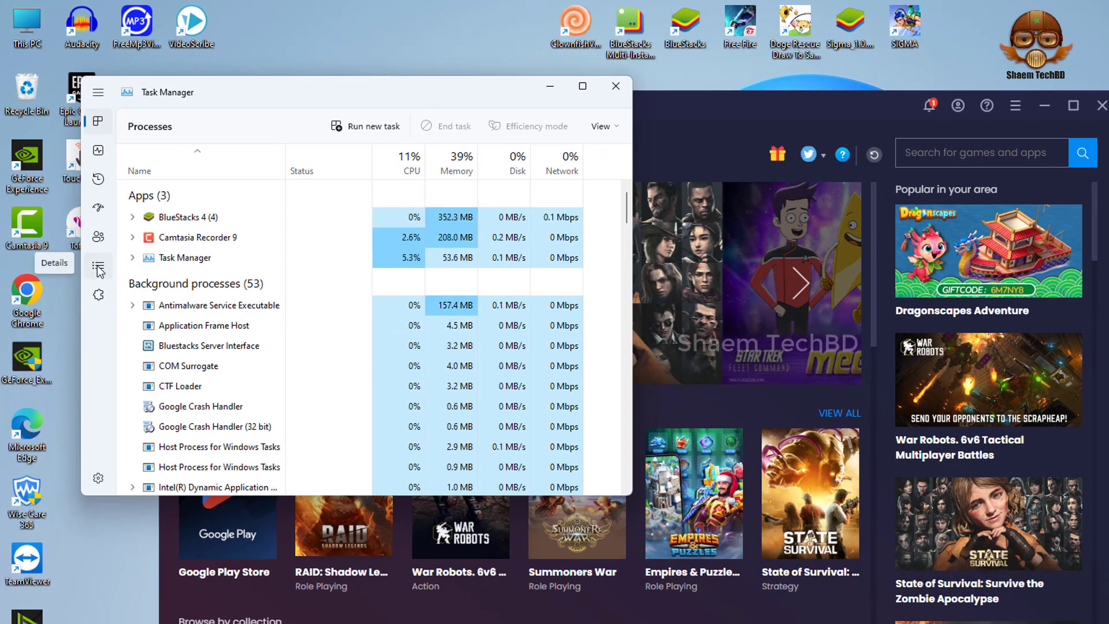
left_click(99, 269)
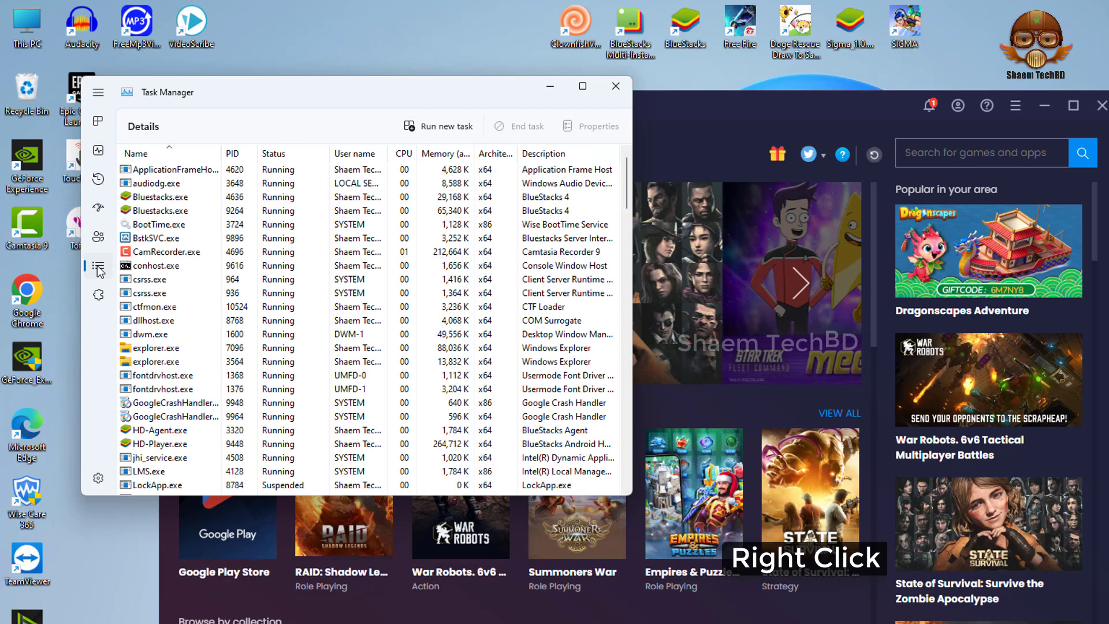
- Set both Bluestacks.exe processes to High priority, confirming each change
right_click(162, 203)
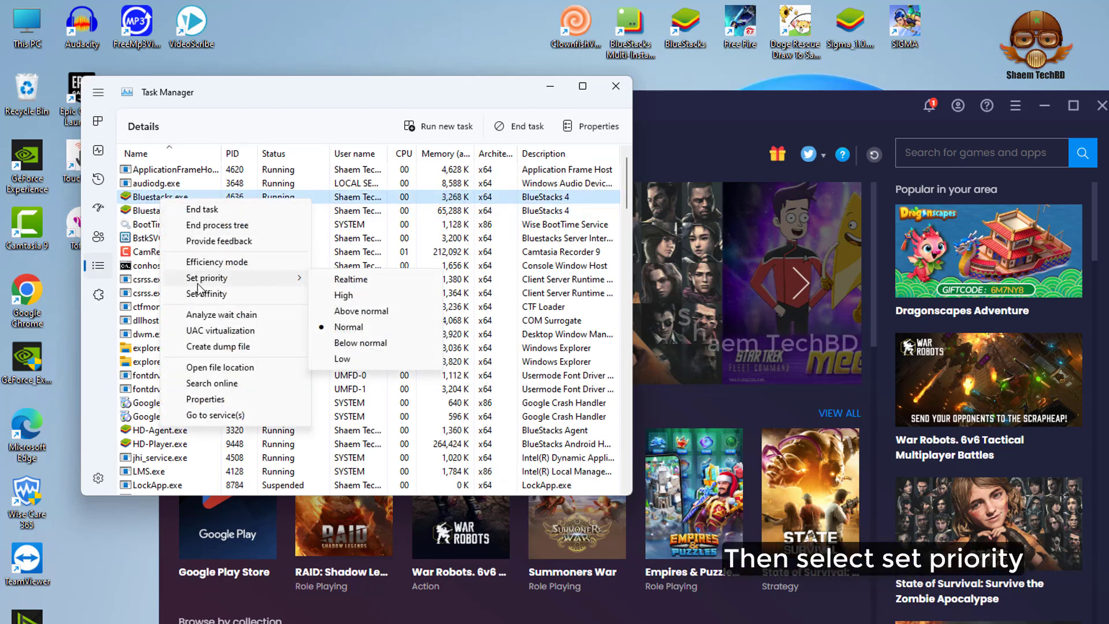
mouse_move(207, 278)
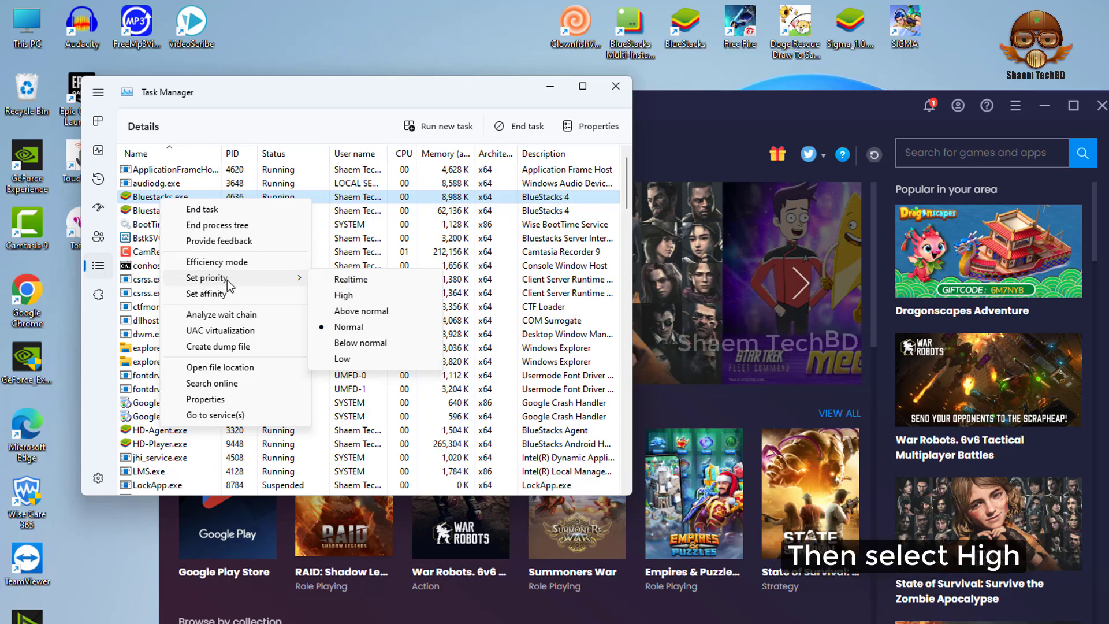
left_click(343, 295)
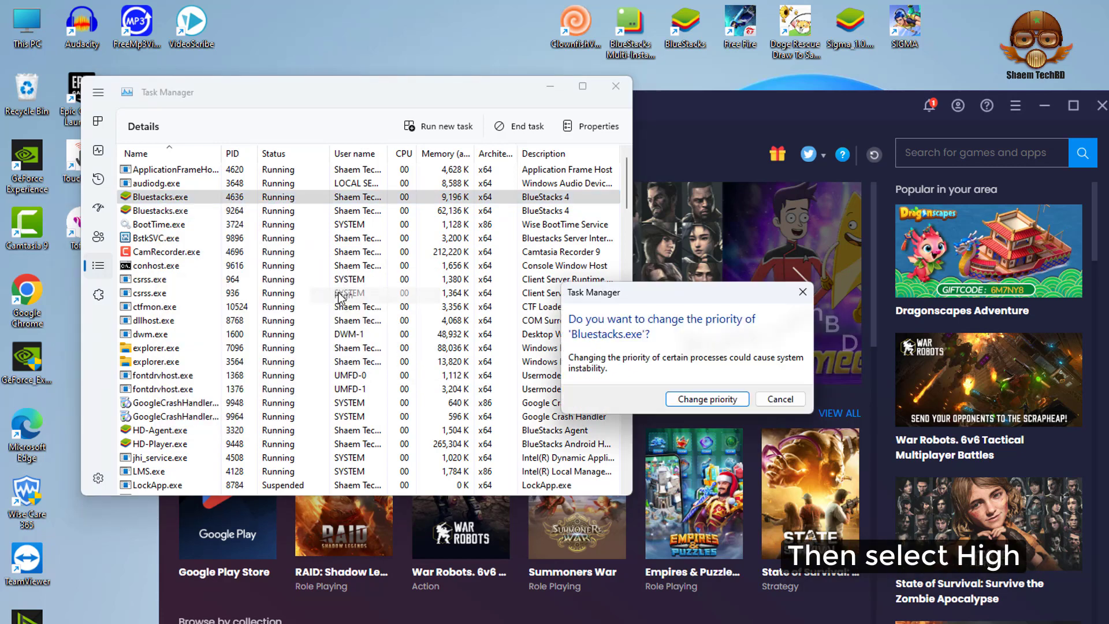
left_click(691, 401)
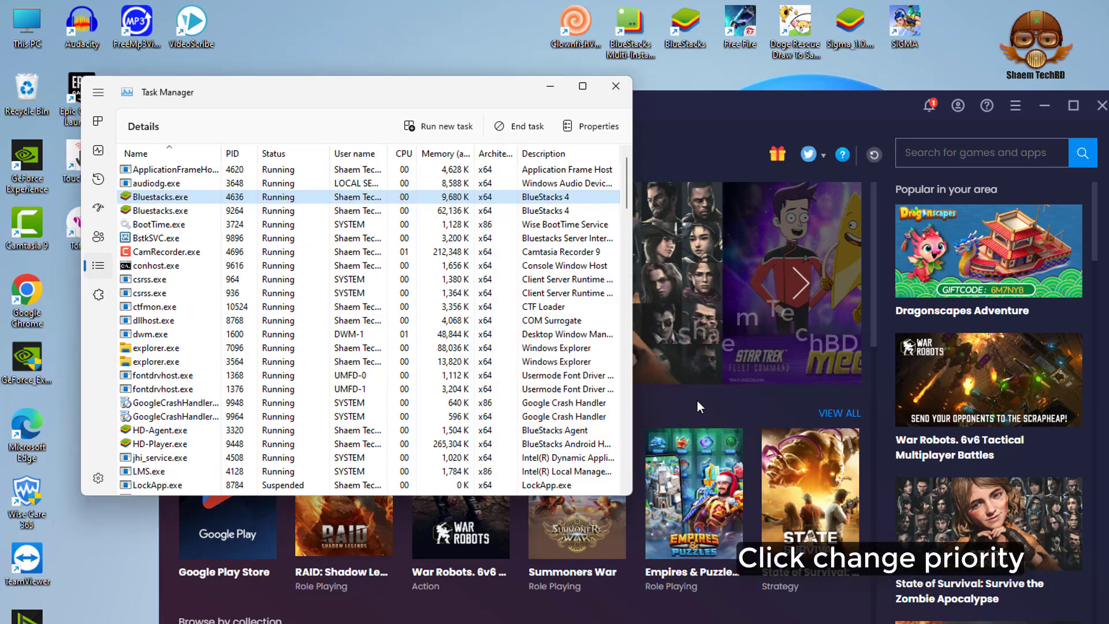
right_click(161, 215)
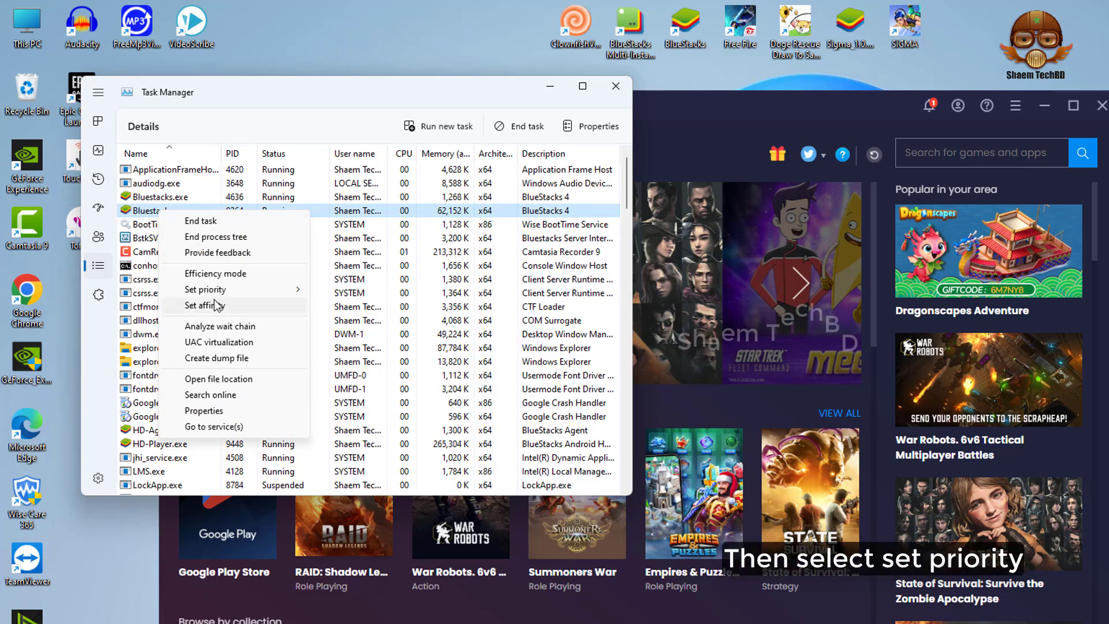
mouse_move(208, 290)
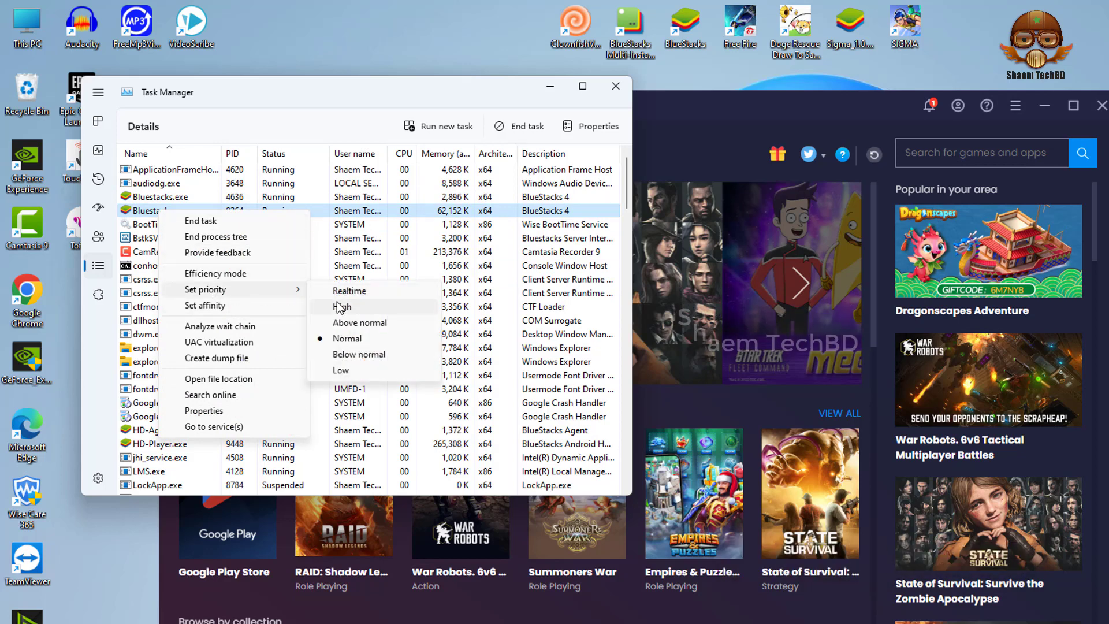
left_click(341, 308)
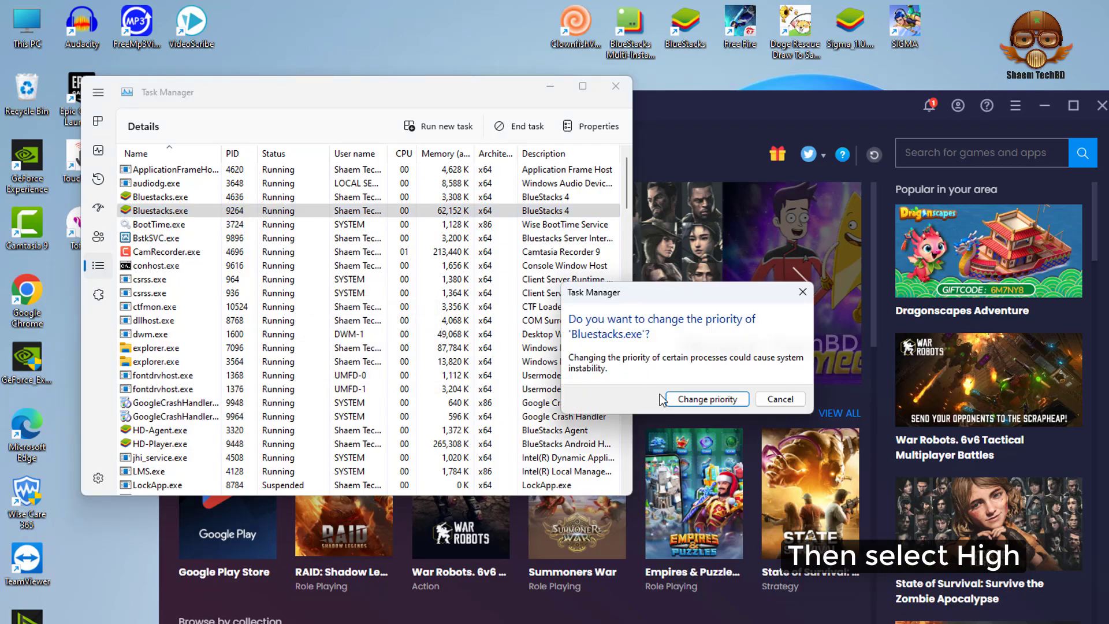
left_click(677, 398)
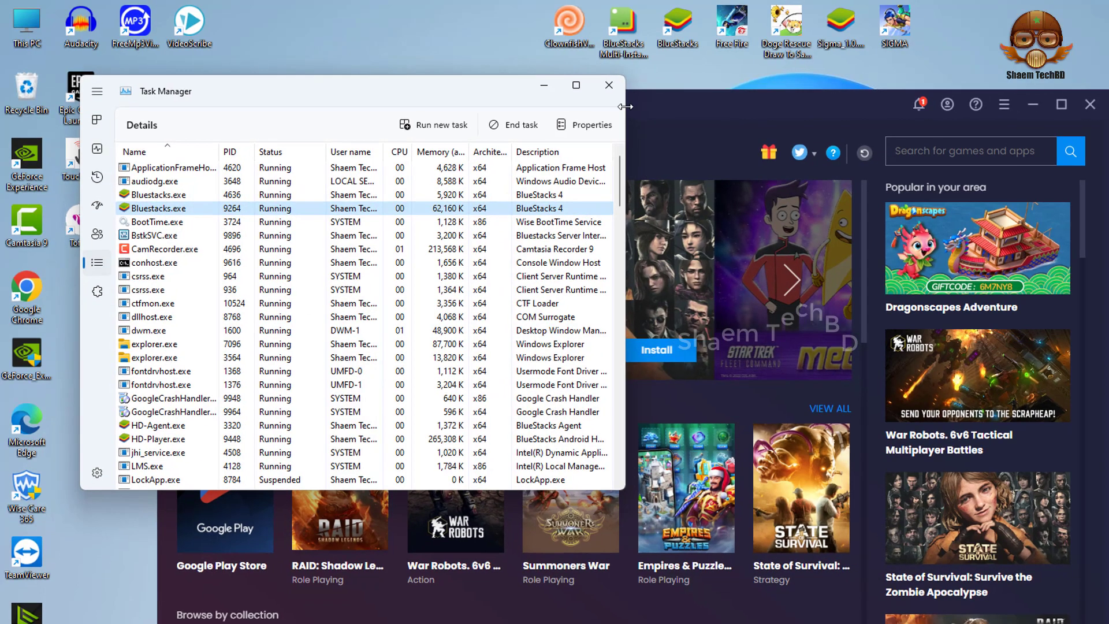
- Close Task Manager and launch Control Panel from Start search
left_click(609, 85)
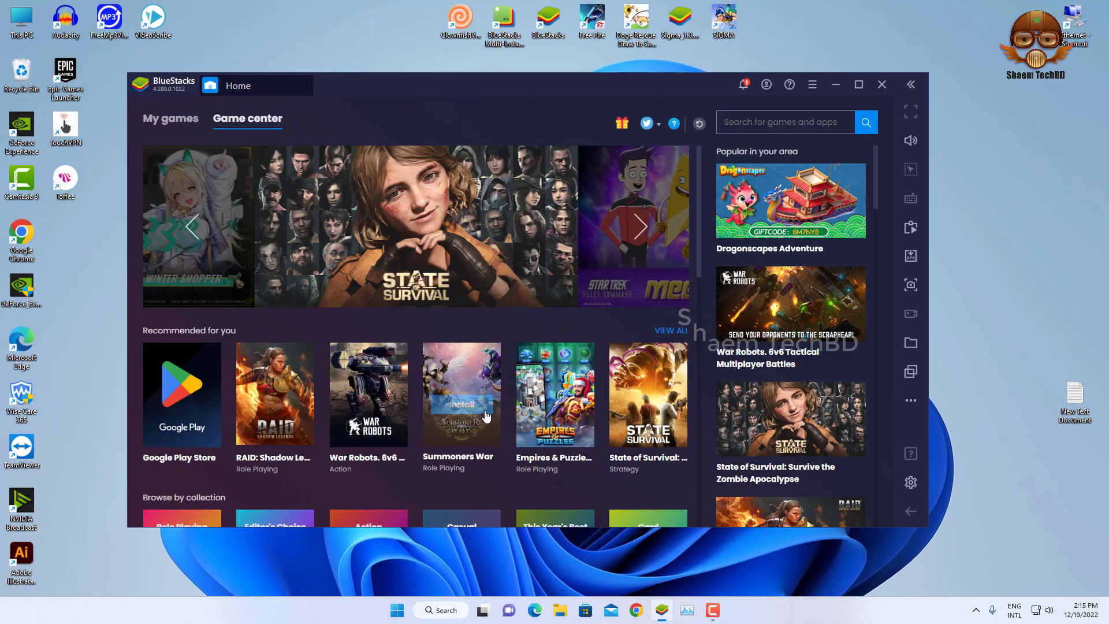
left_click(396, 611)
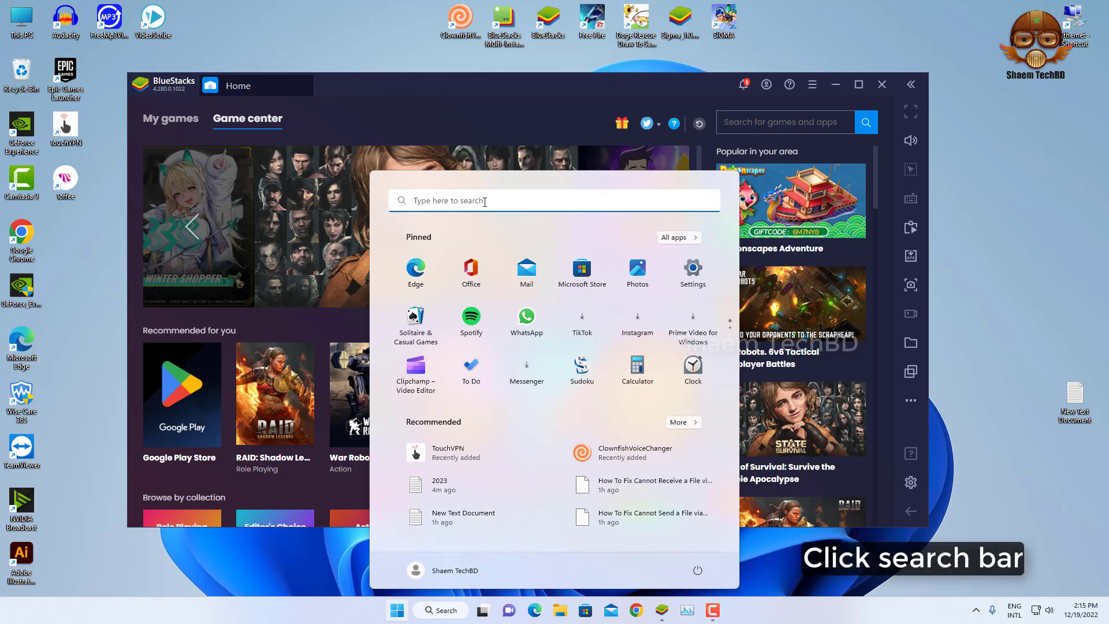
left_click(484, 202)
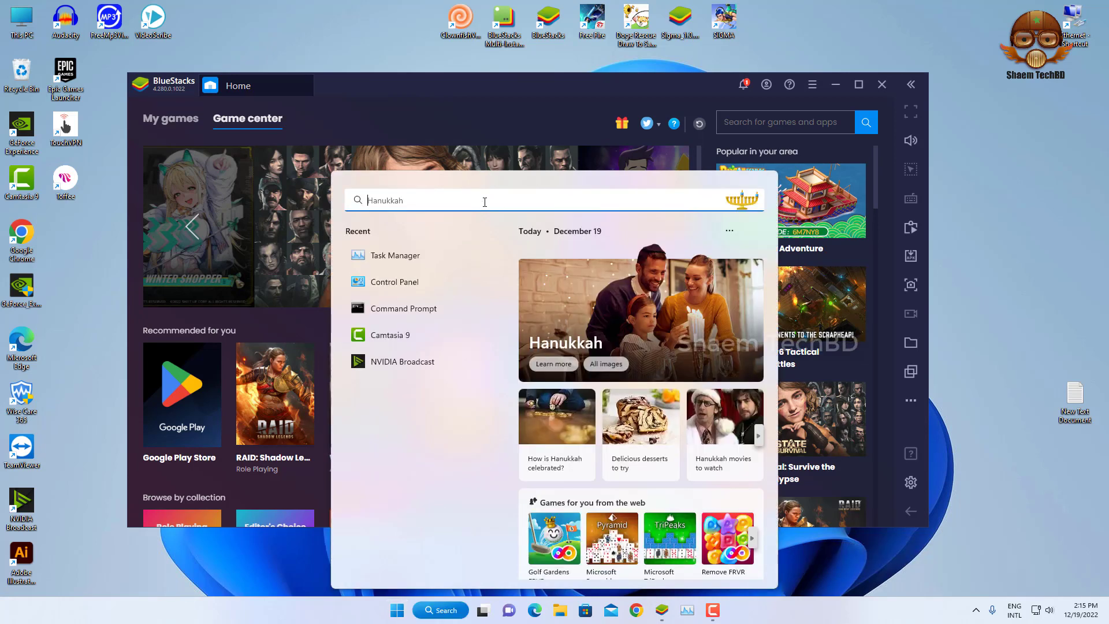
type("con")
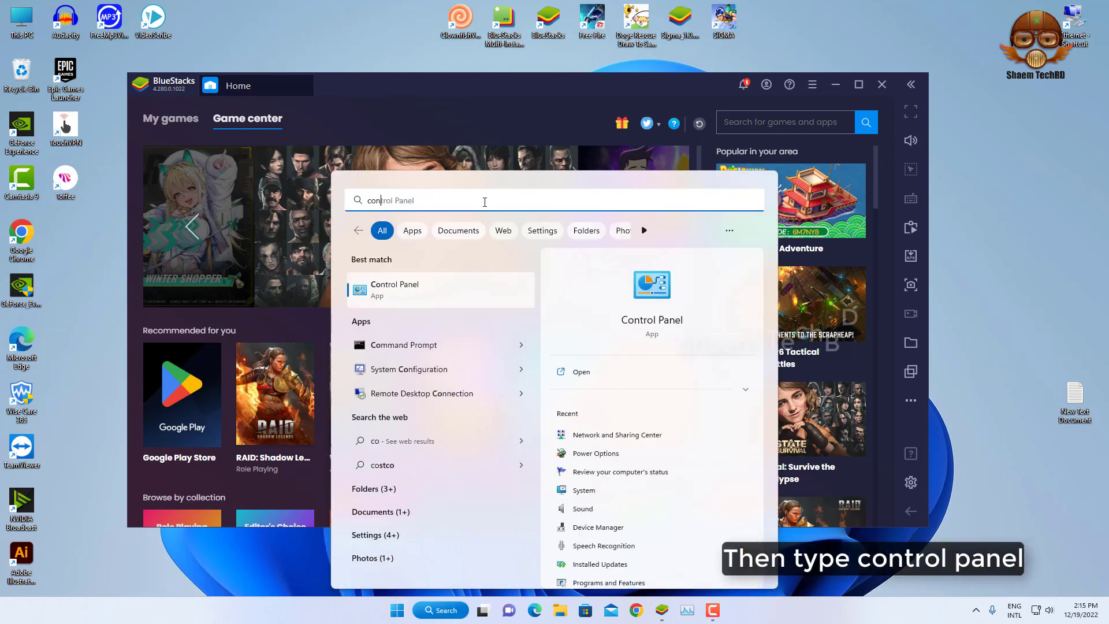
type("trol")
key("Tab")
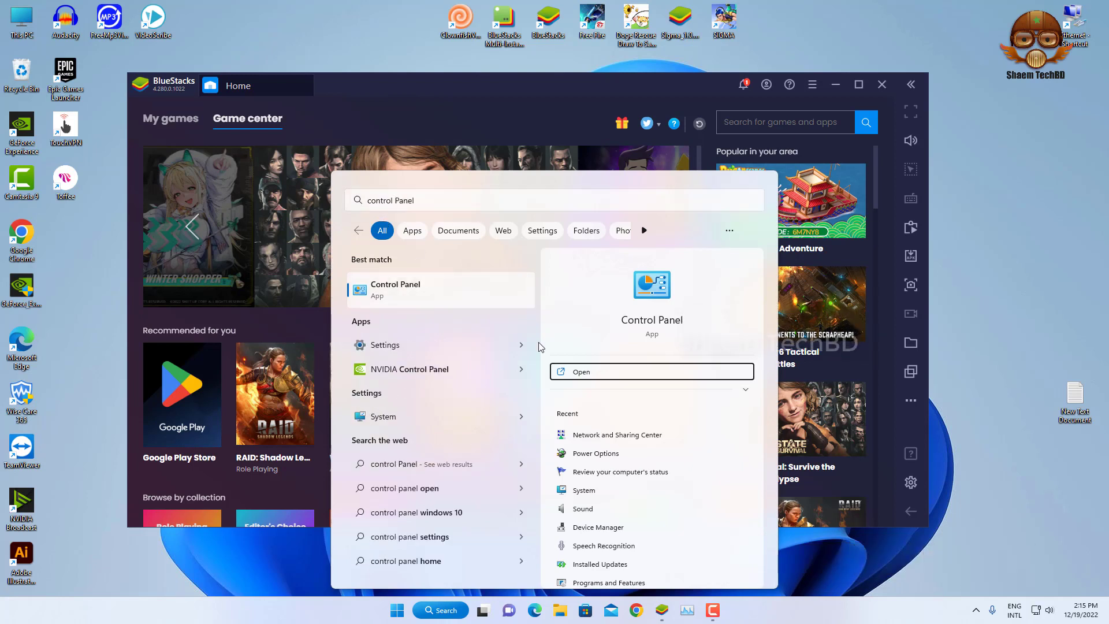
left_click(586, 376)
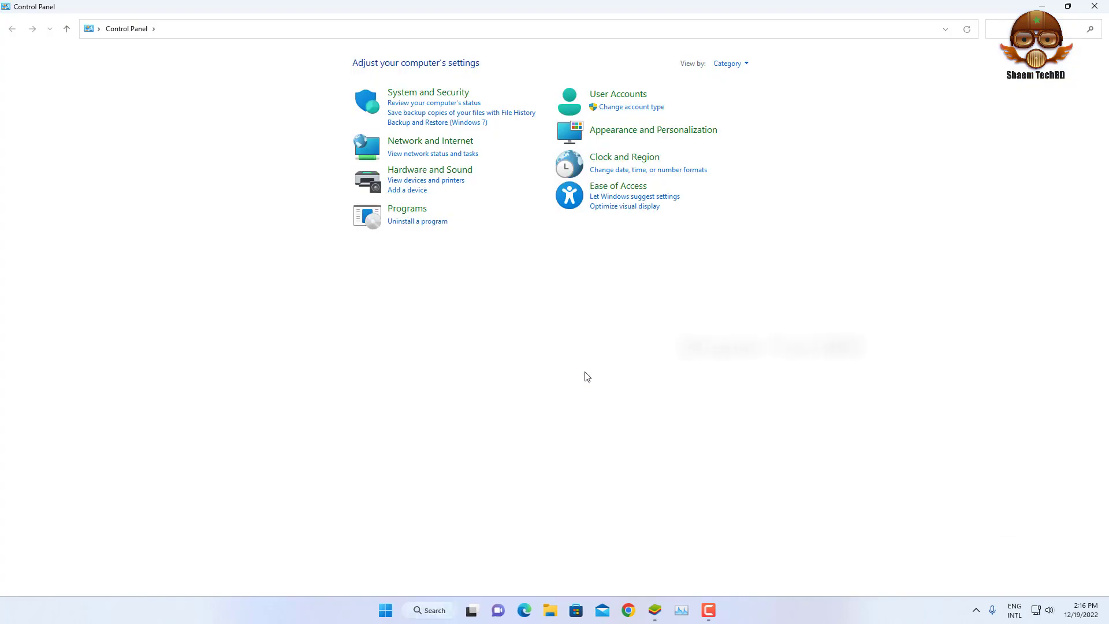
- View Control Panel items as Large icons and go to Power Options
left_click(738, 65)
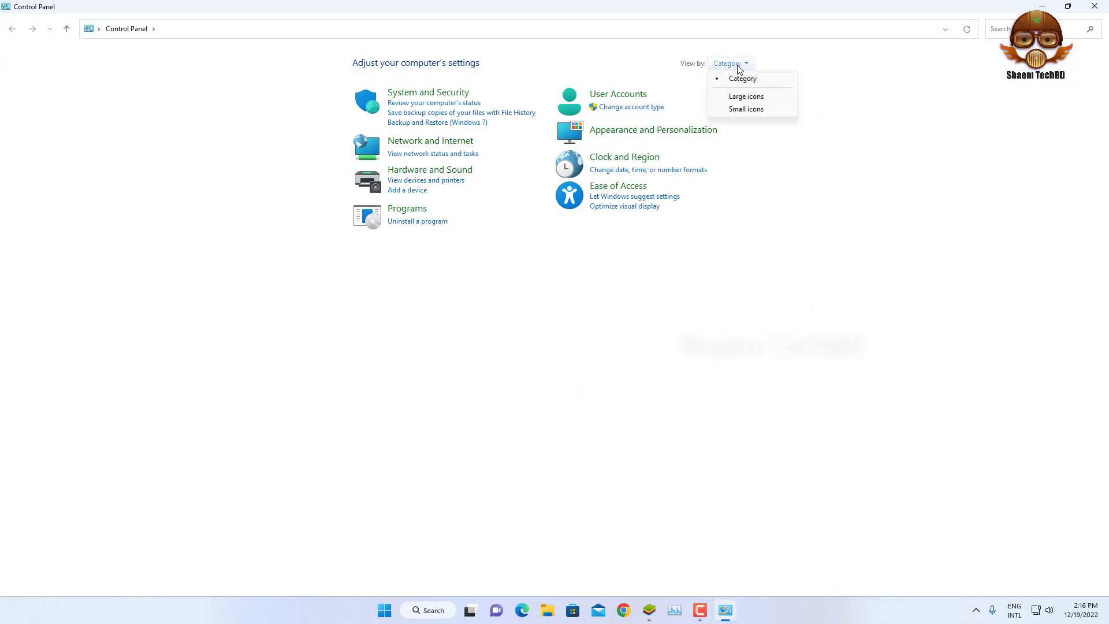
left_click(751, 100)
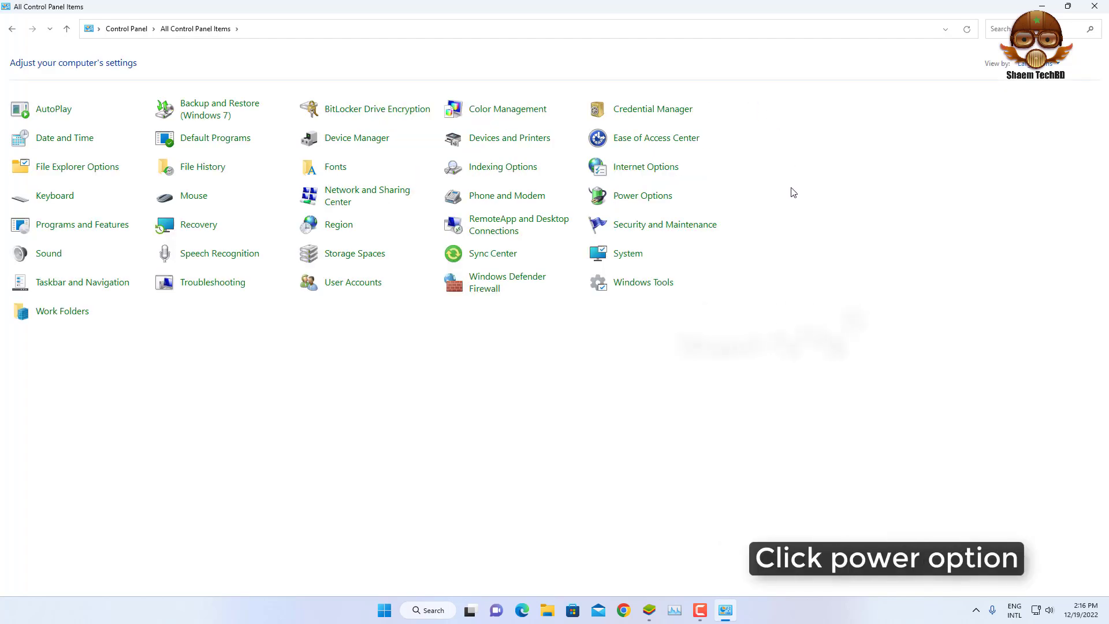
left_click(638, 201)
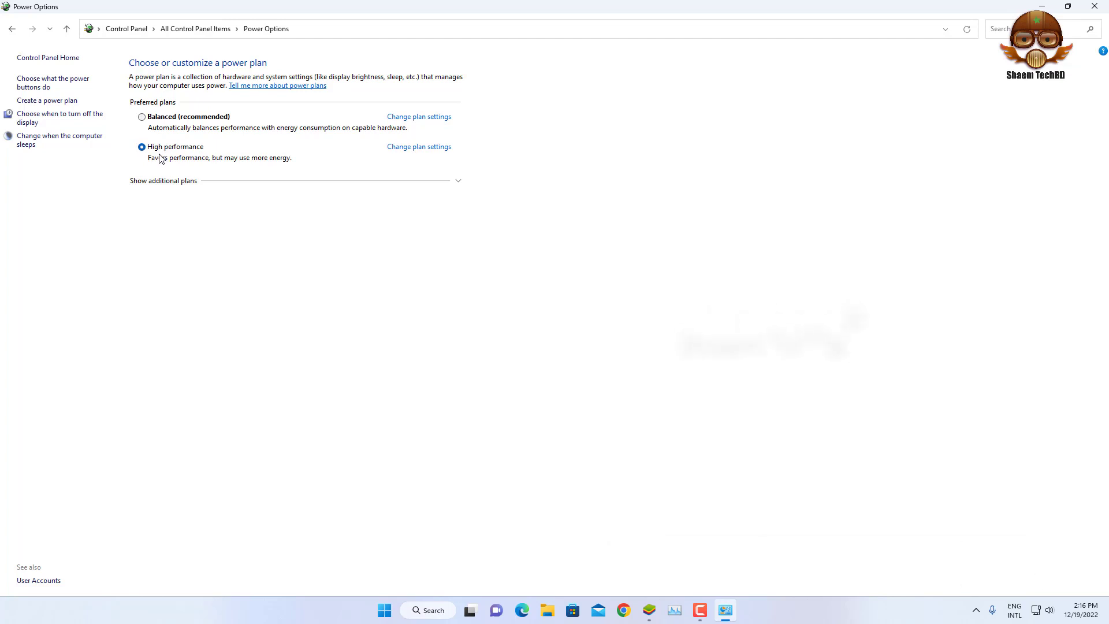
- Verify High performance minimum and maximum processor states are both 100%, then return to Power Options
left_click(403, 148)
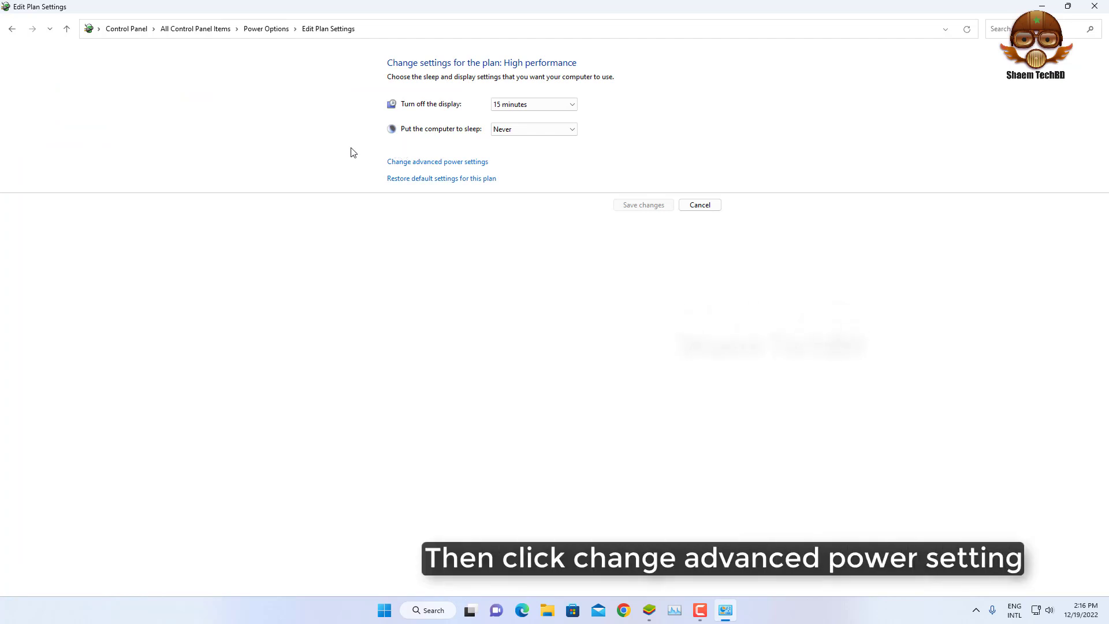
left_click(448, 164)
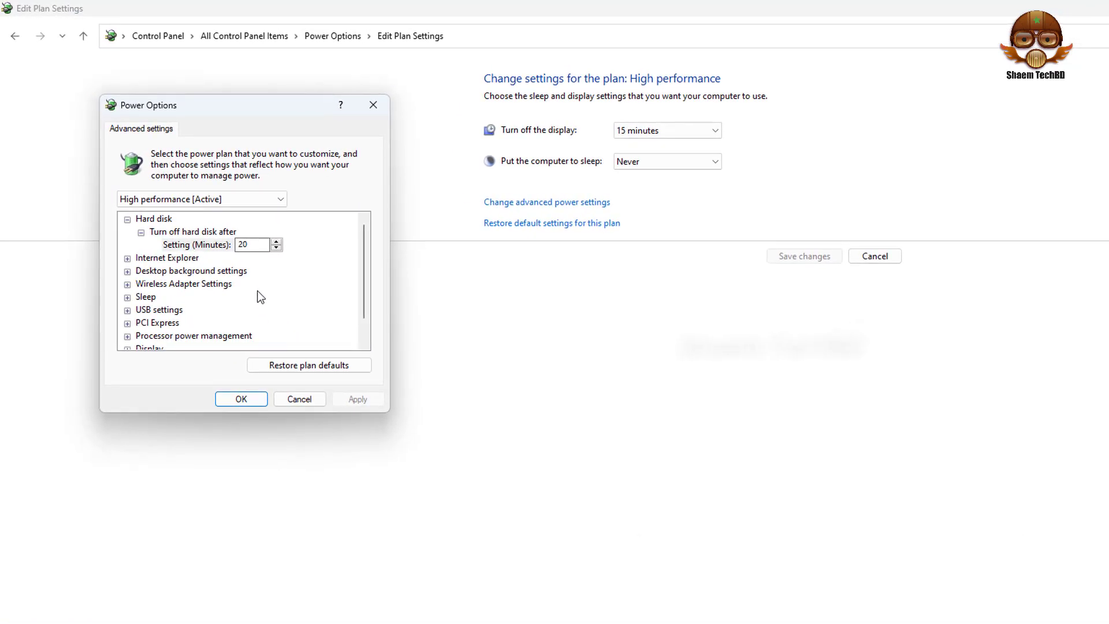
scroll(261, 296, "down", 1)
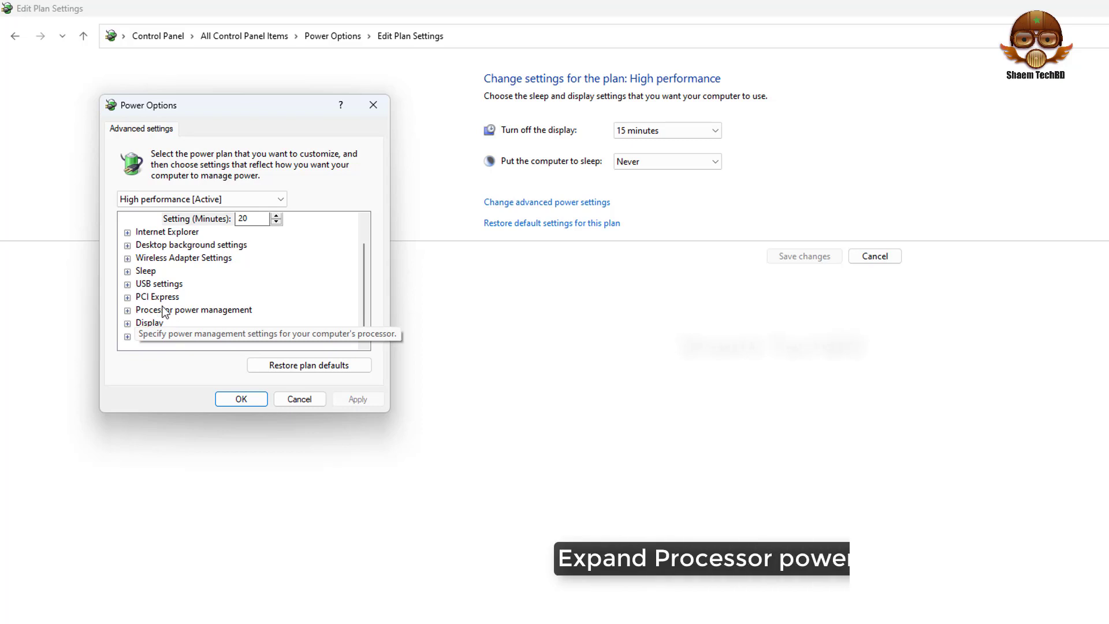
left_click(128, 311)
scroll(261, 335, "down", 1)
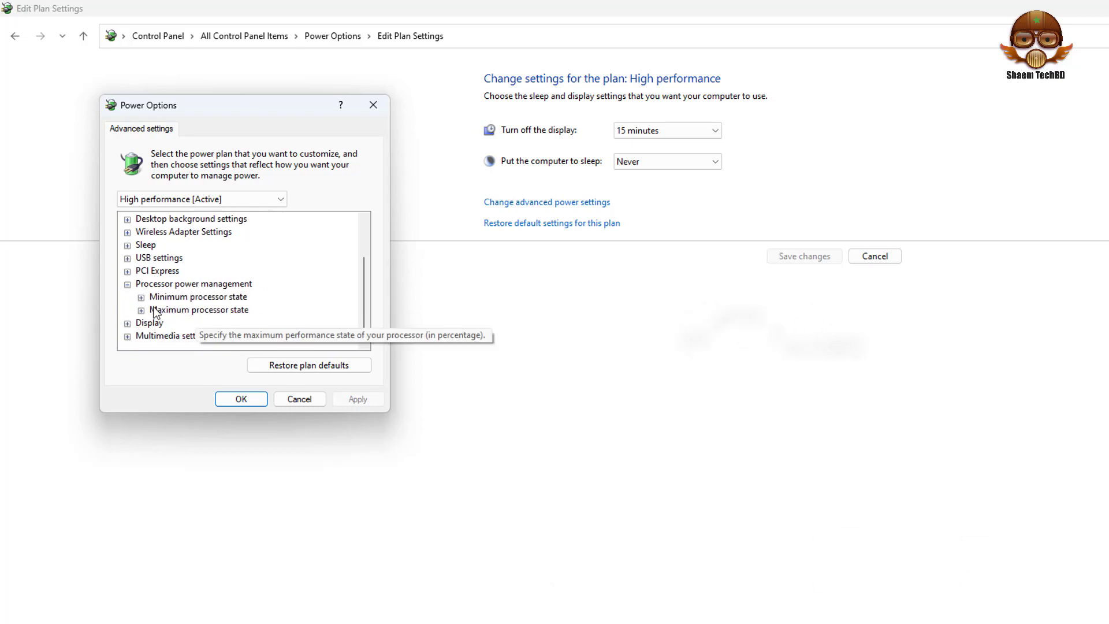
left_click(141, 297)
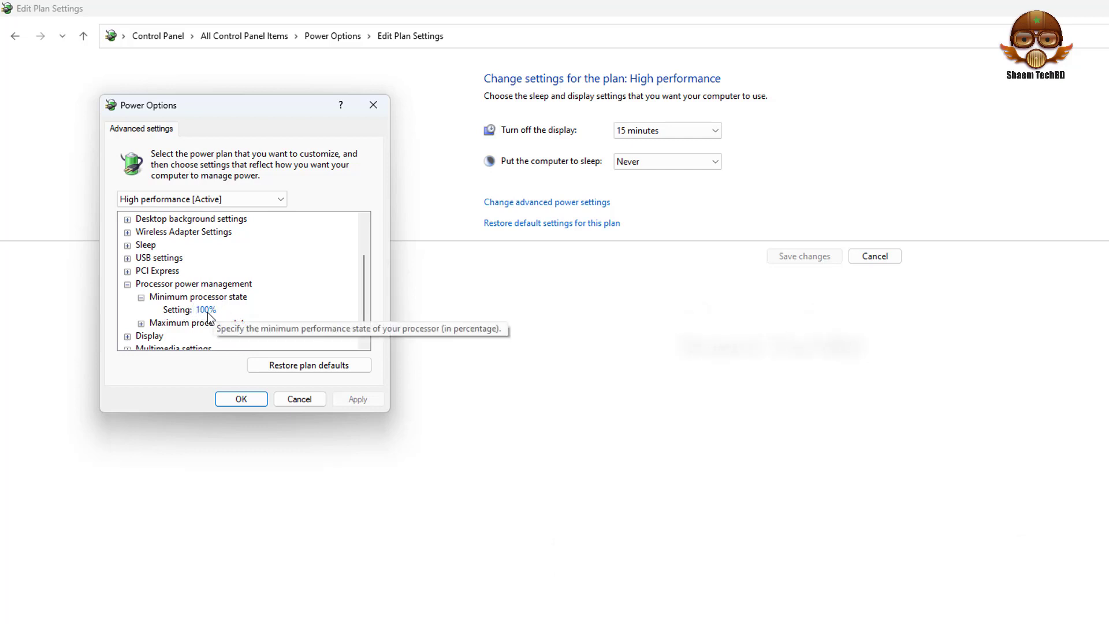
left_click(141, 324)
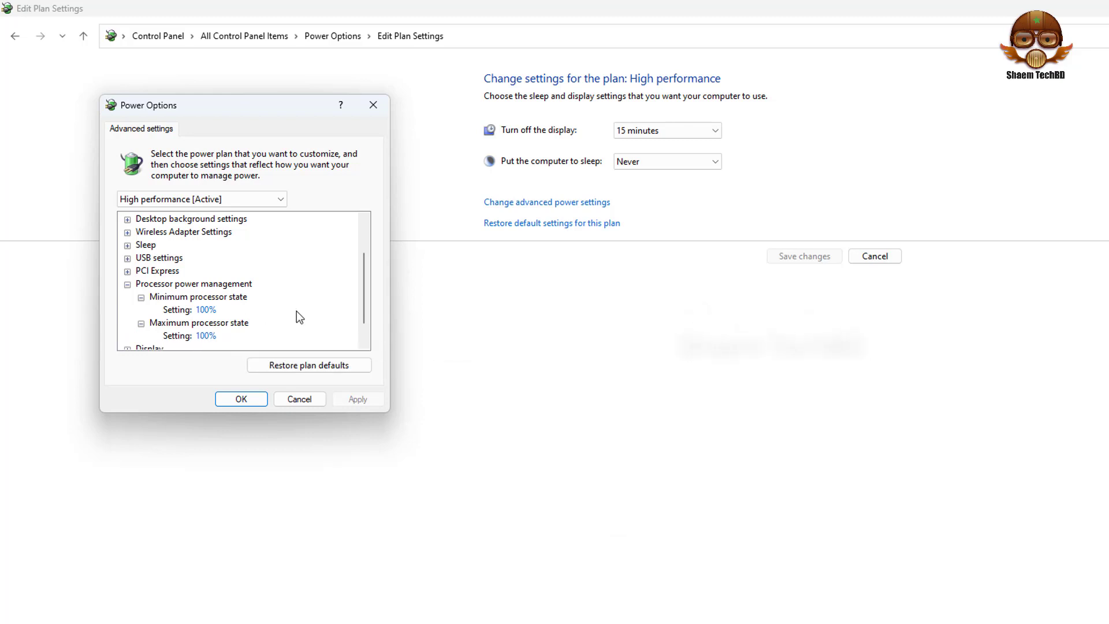
left_click(242, 398)
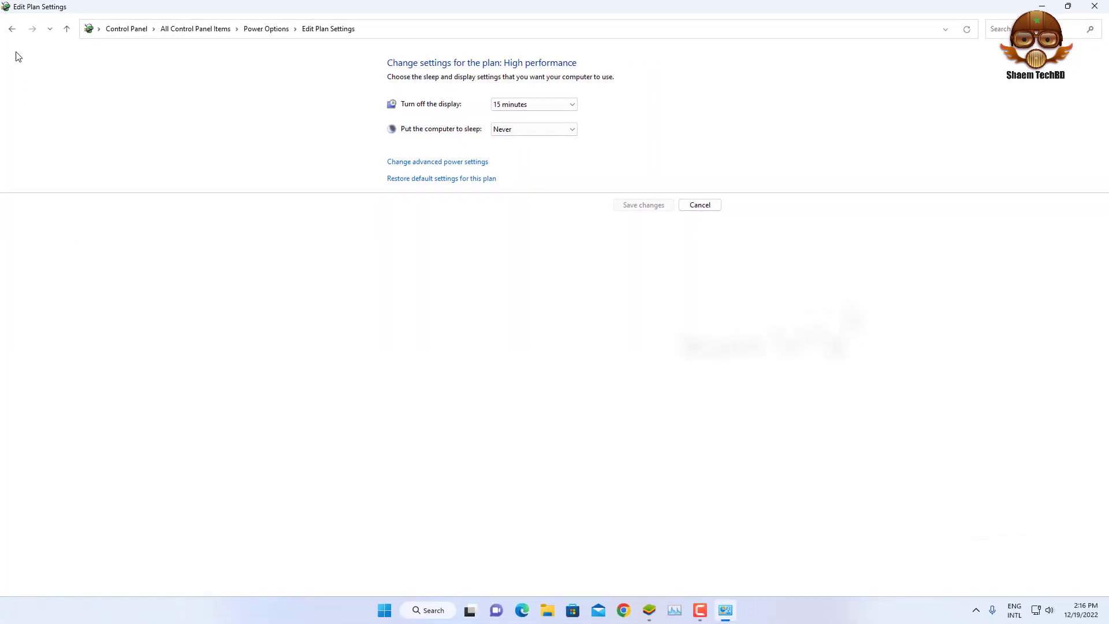
left_click(12, 29)
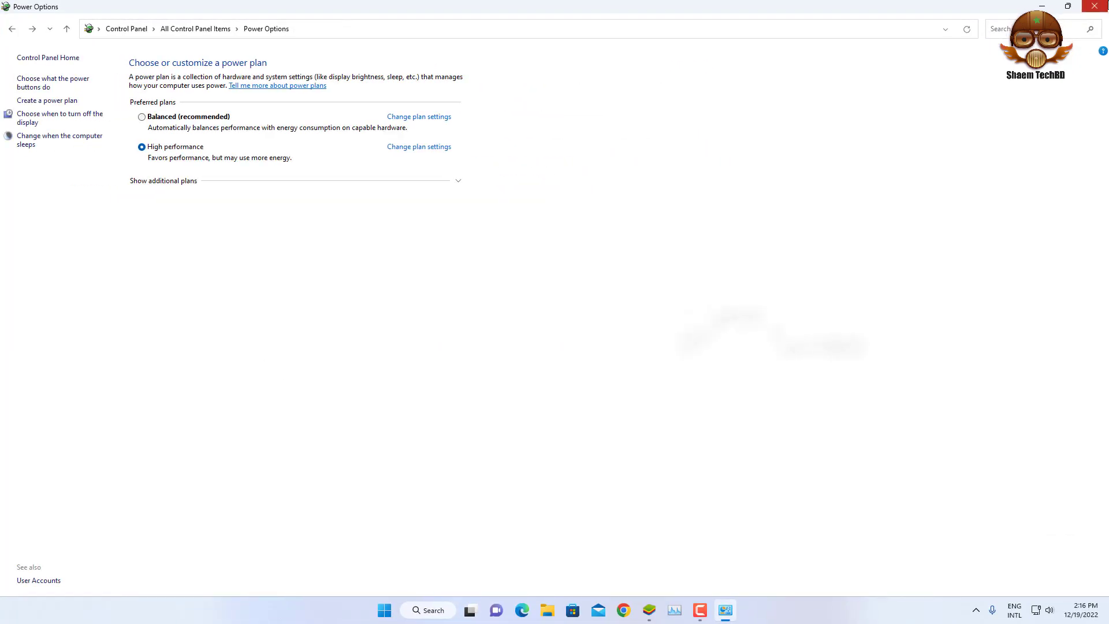
- Close Power Options and go to Settings > System > About
left_click(1095, 6)
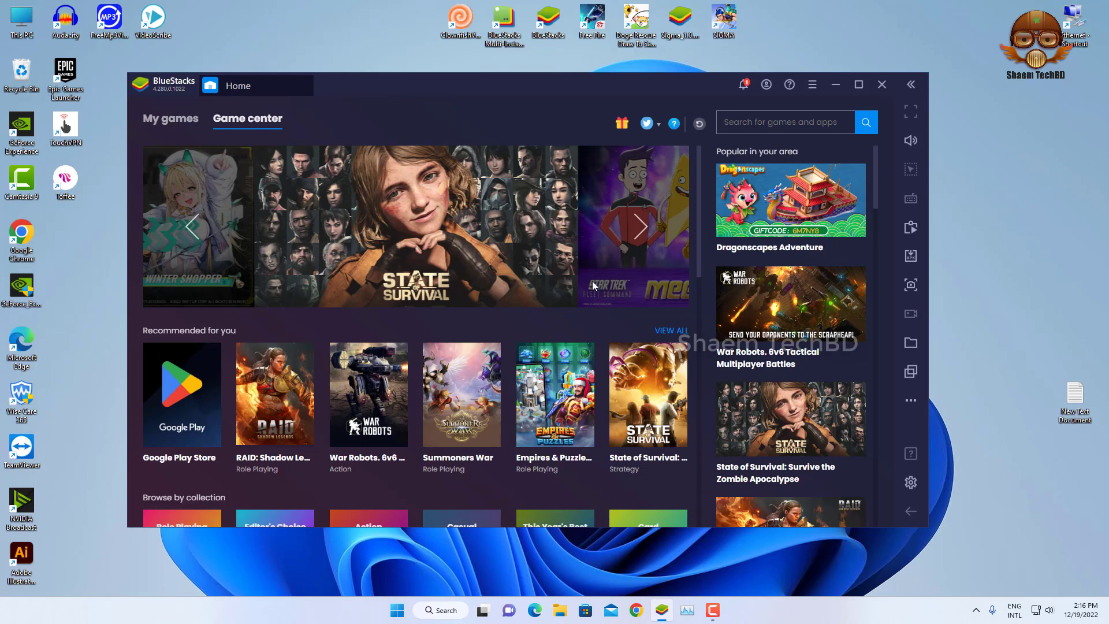
left_click(398, 610)
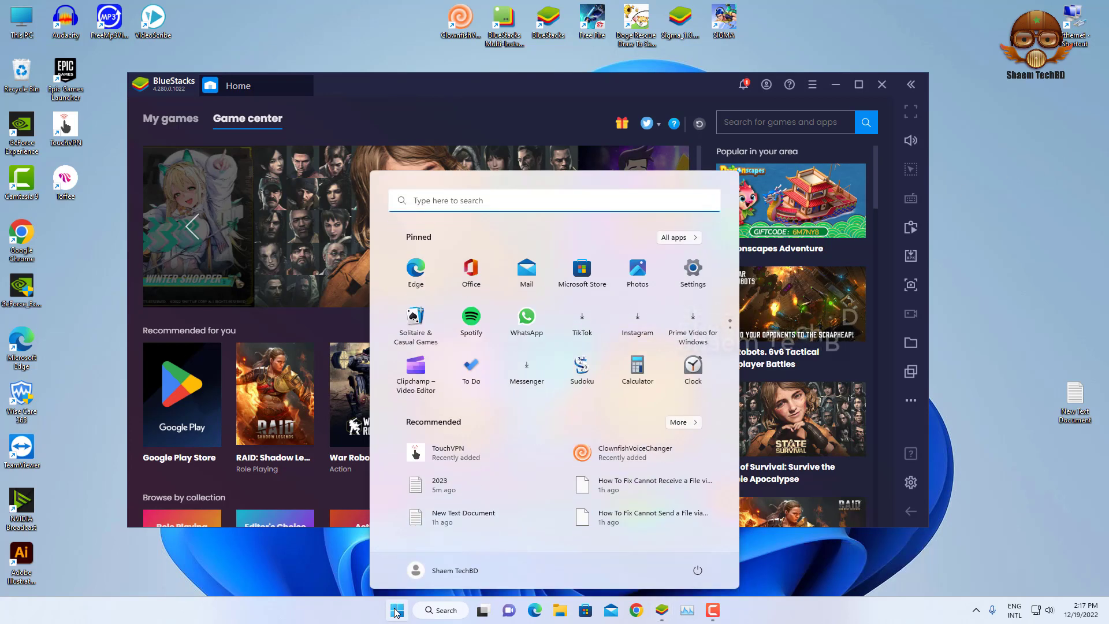
left_click(694, 272)
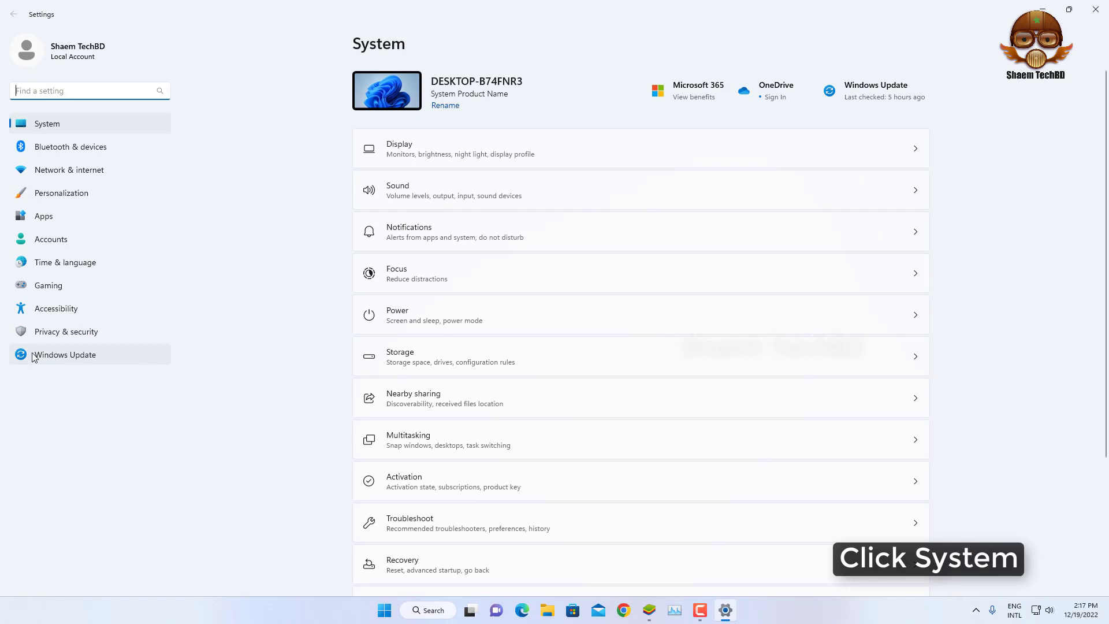
scroll(468, 549, "down", 3)
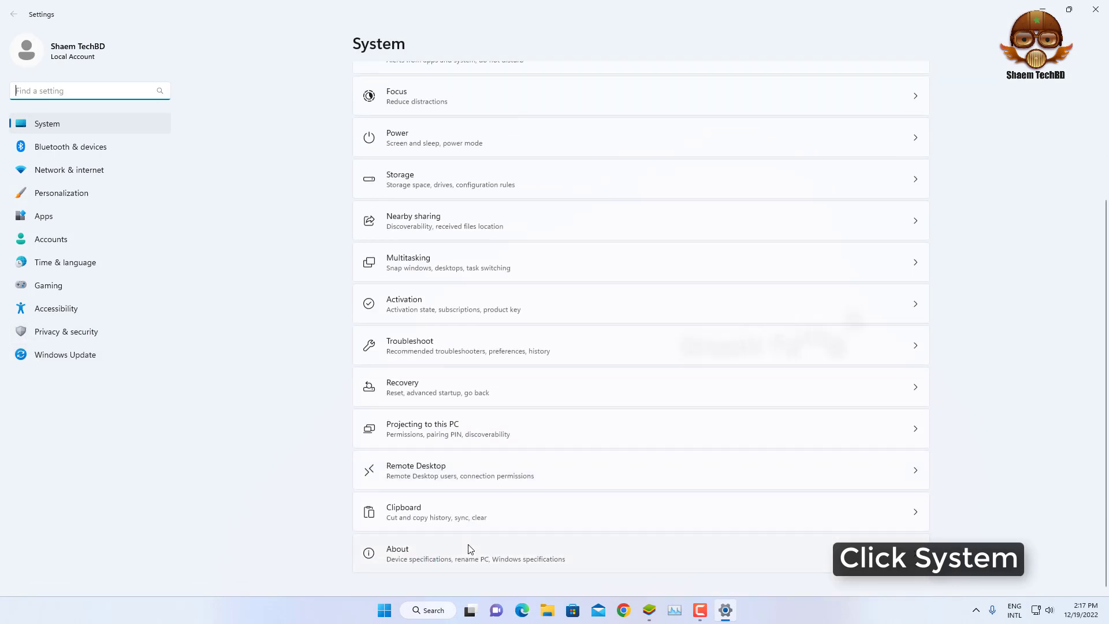
left_click(43, 128)
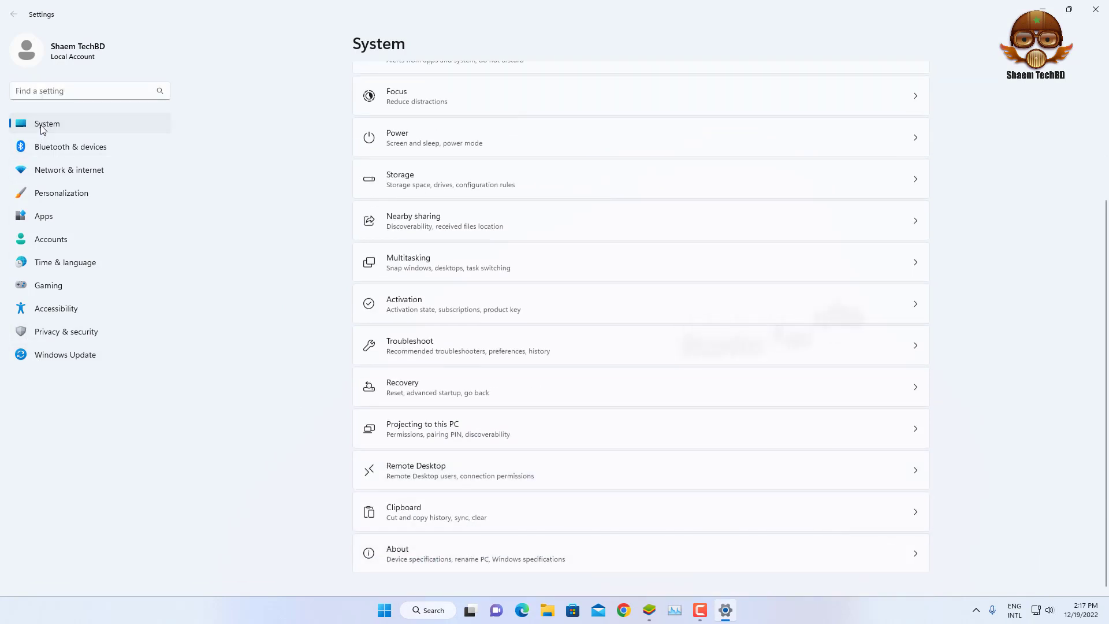
left_click(400, 556)
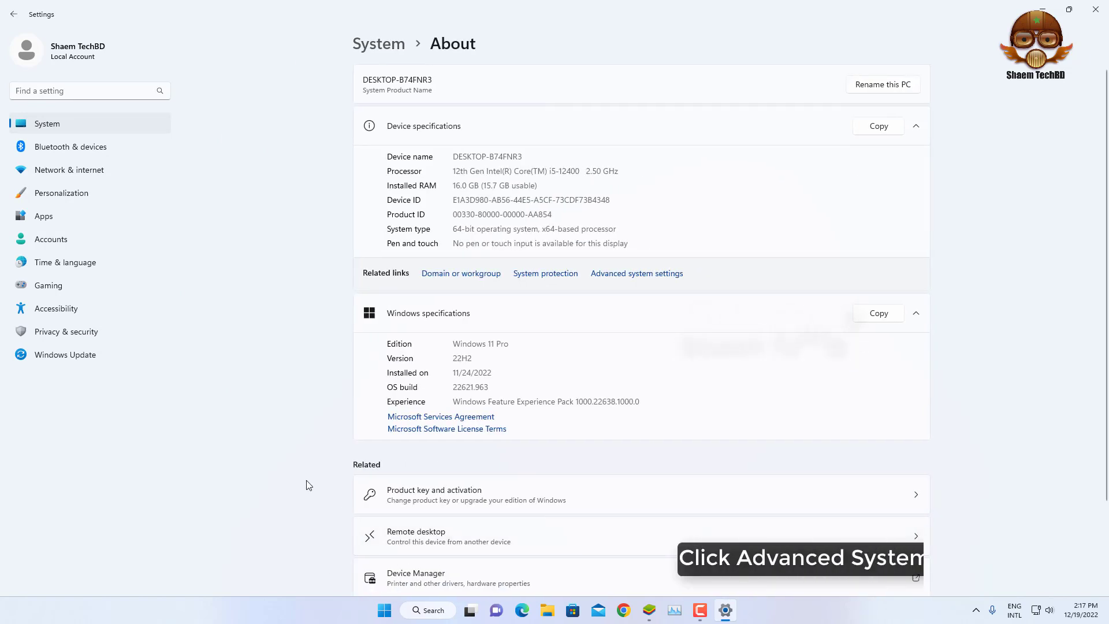
- Set visual effects to 'Adjust for best performance' in Performance Options and apply
left_click(644, 282)
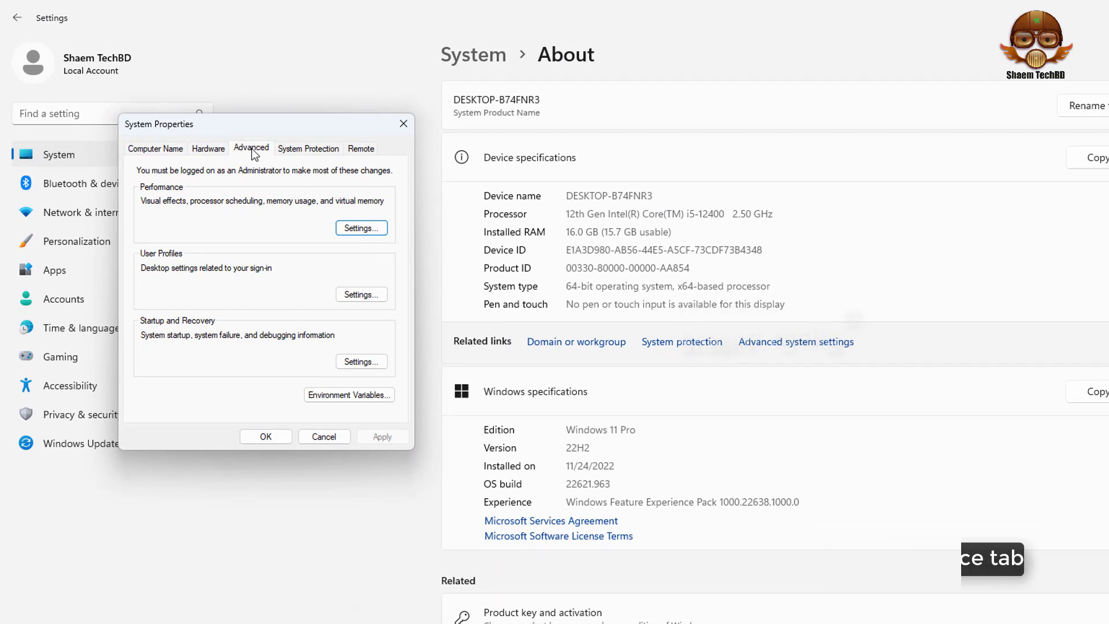
left_click(362, 229)
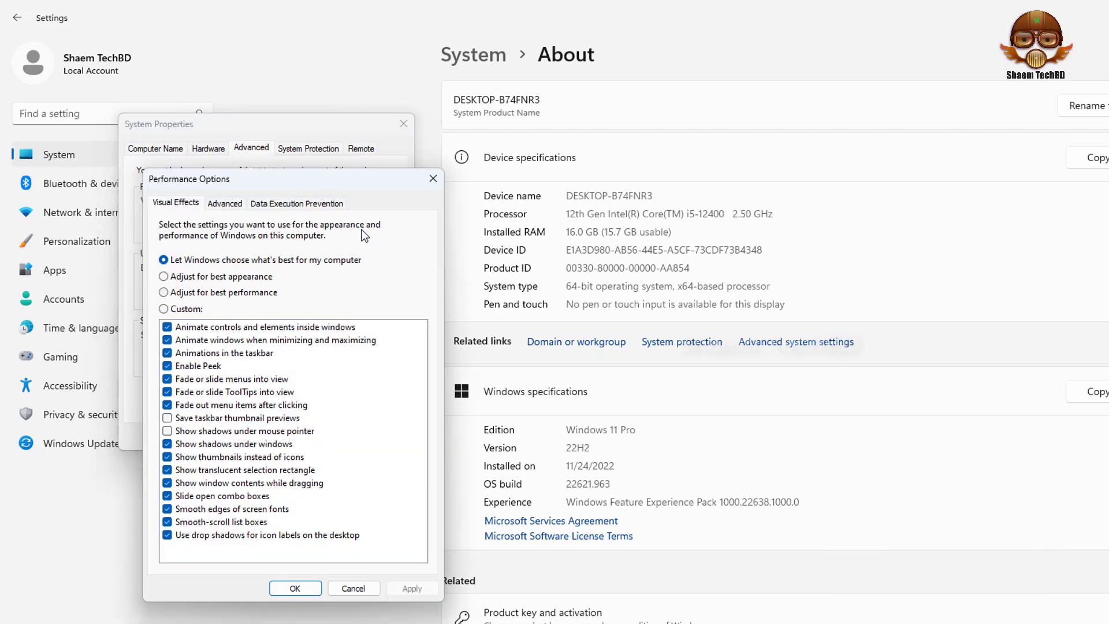
left_click(244, 293)
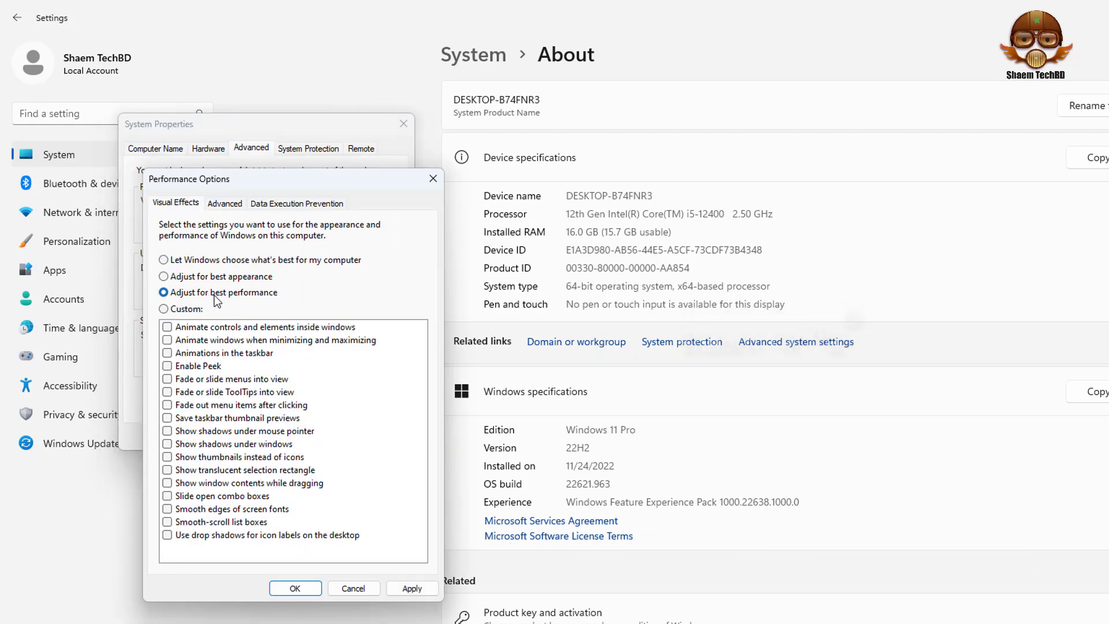
left_click(411, 594)
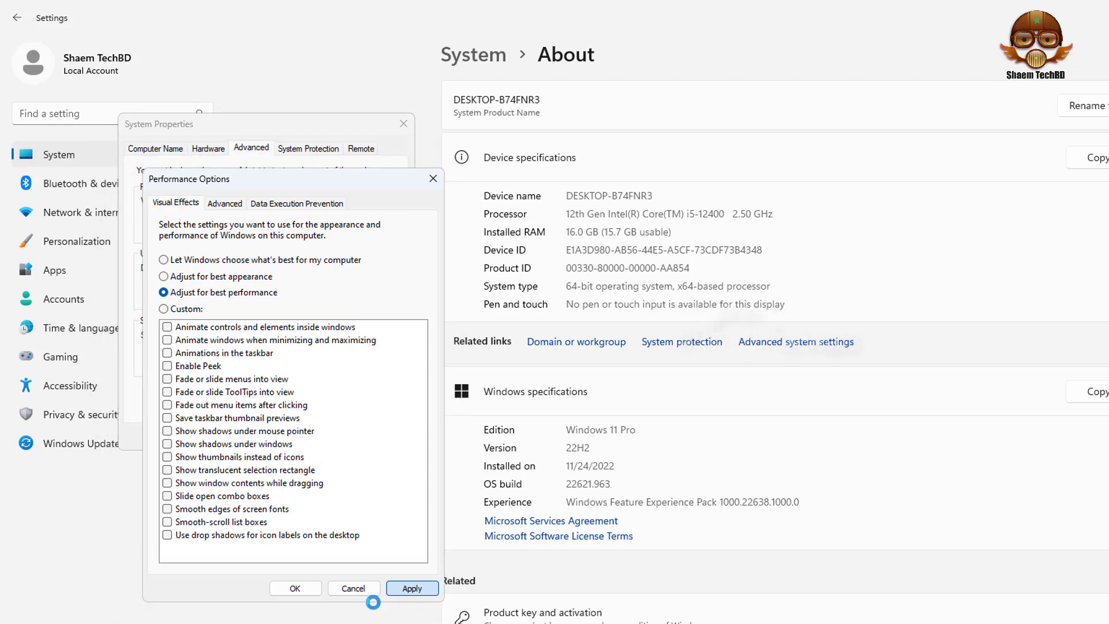
left_click(292, 588)
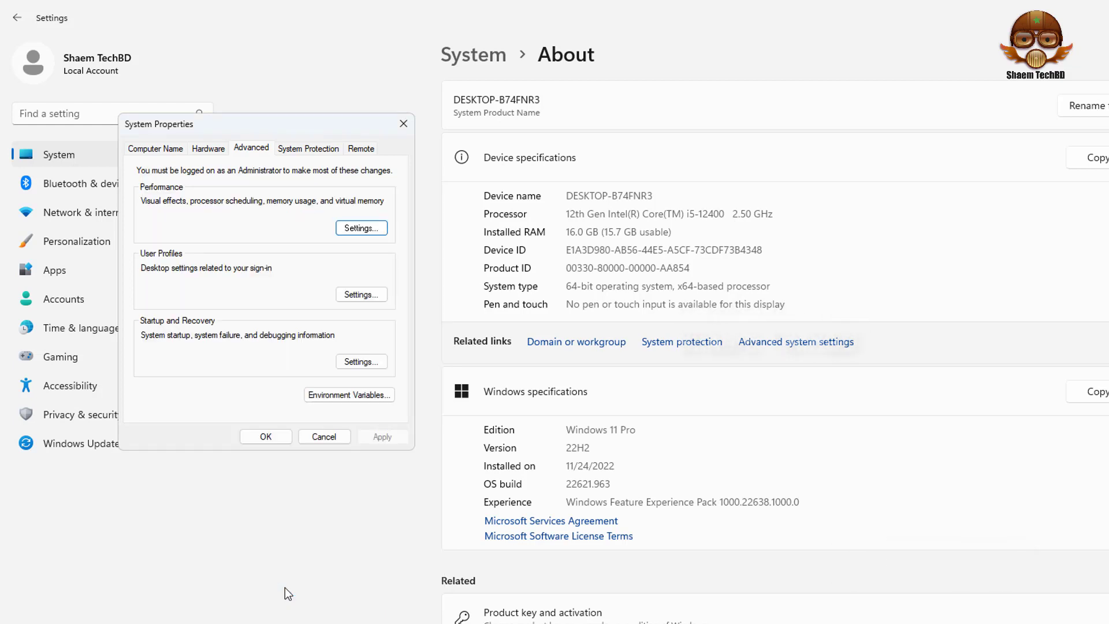
left_click(265, 436)
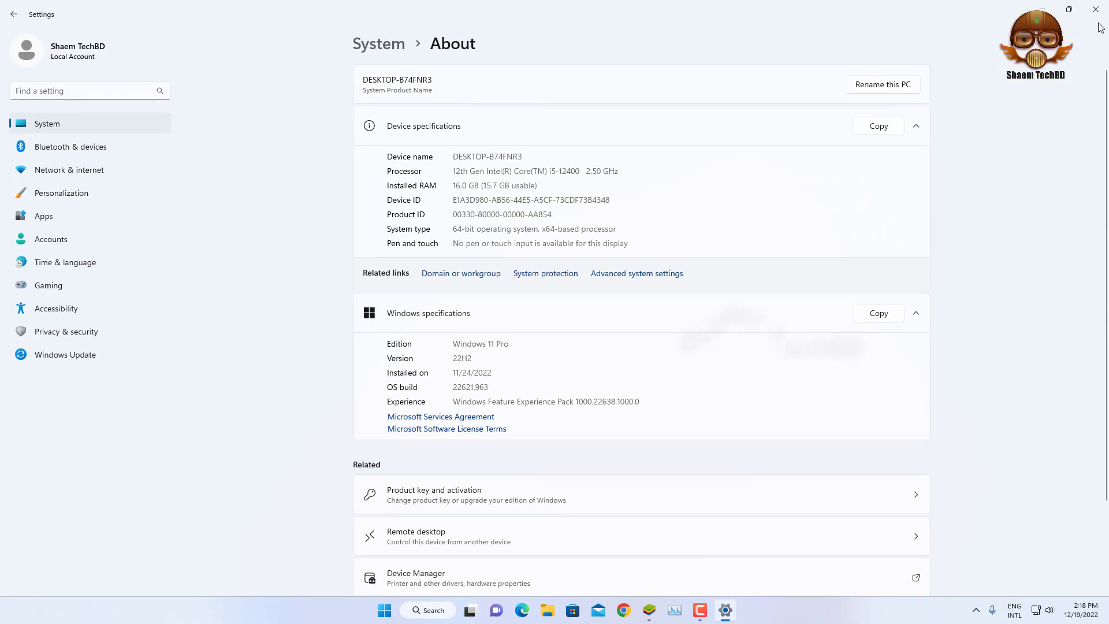
- Close Settings and BlueStacks, quit its tray process, and relaunch BlueStacks from the desktop
left_click(1096, 10)
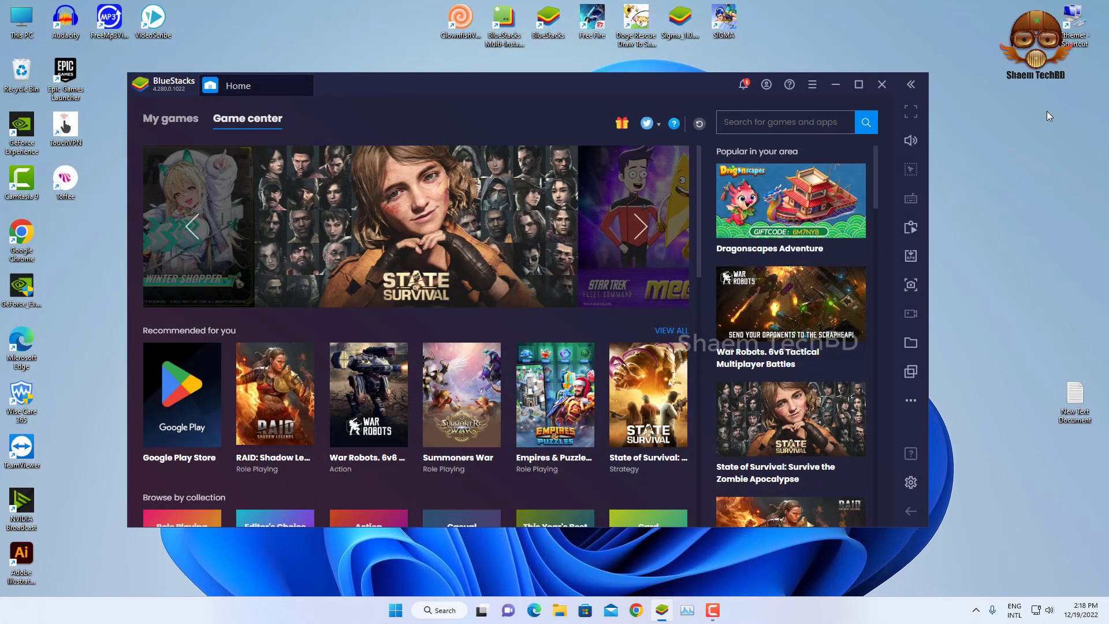
left_click(883, 84)
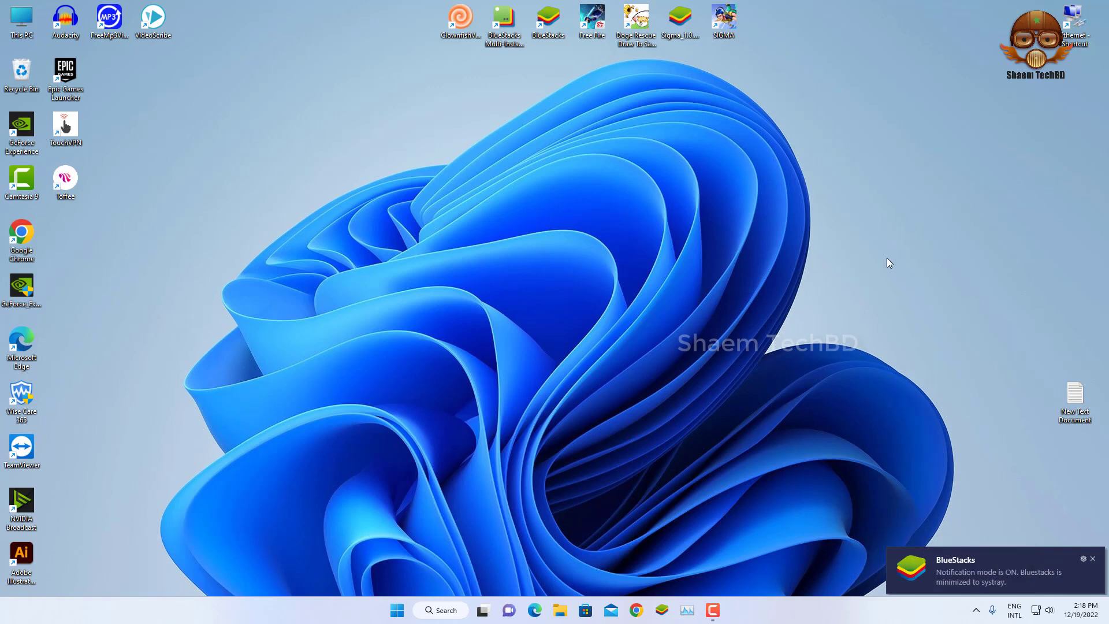
double_click(544, 26)
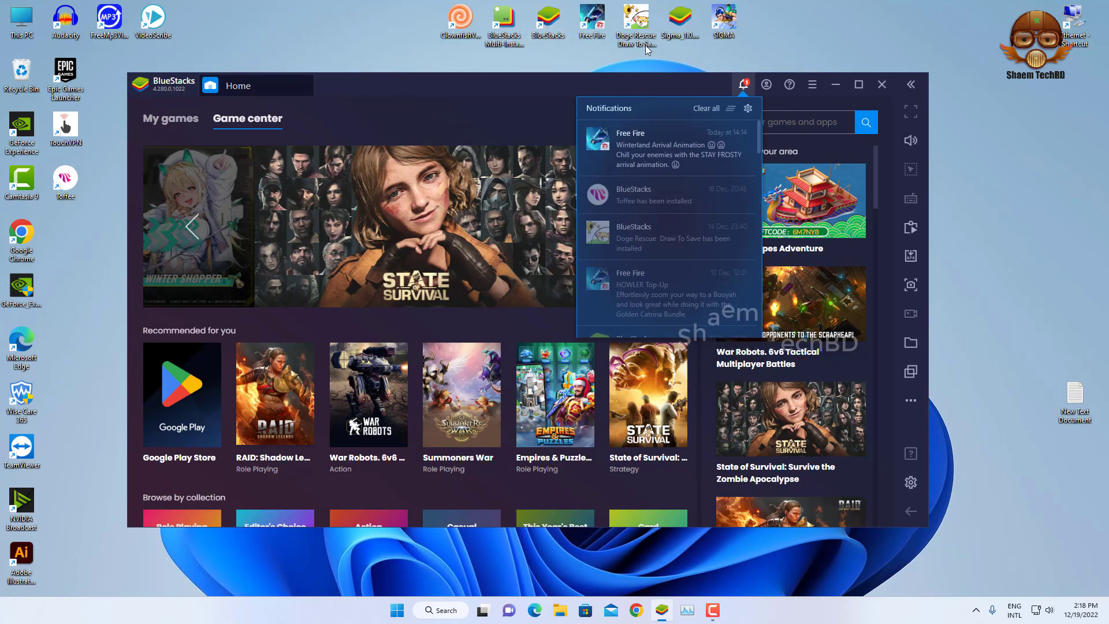
left_click(880, 85)
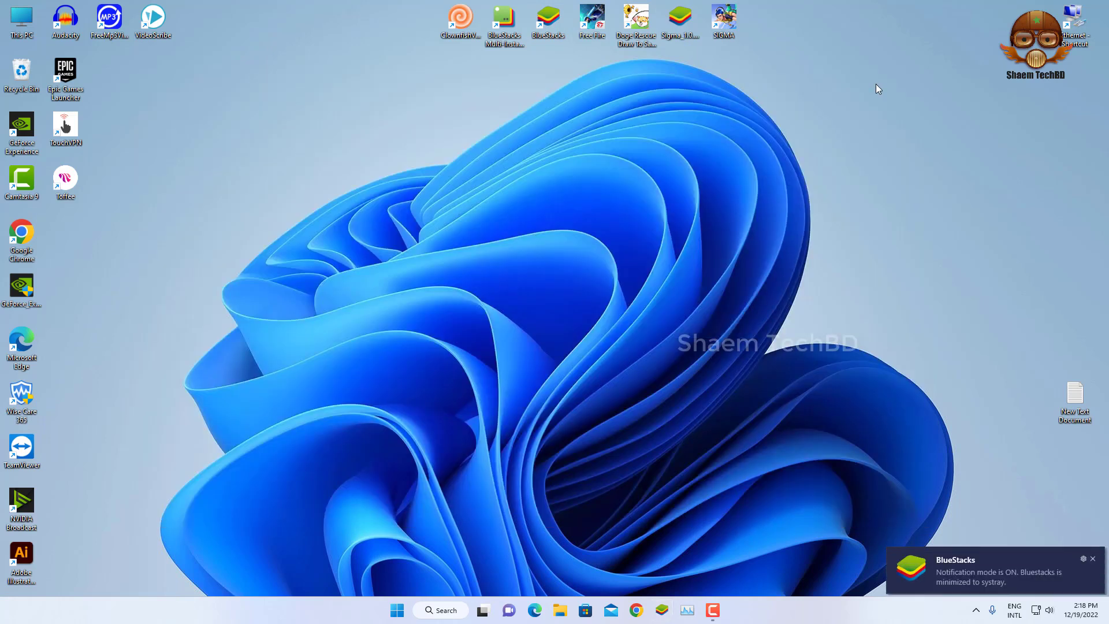
left_click(975, 610)
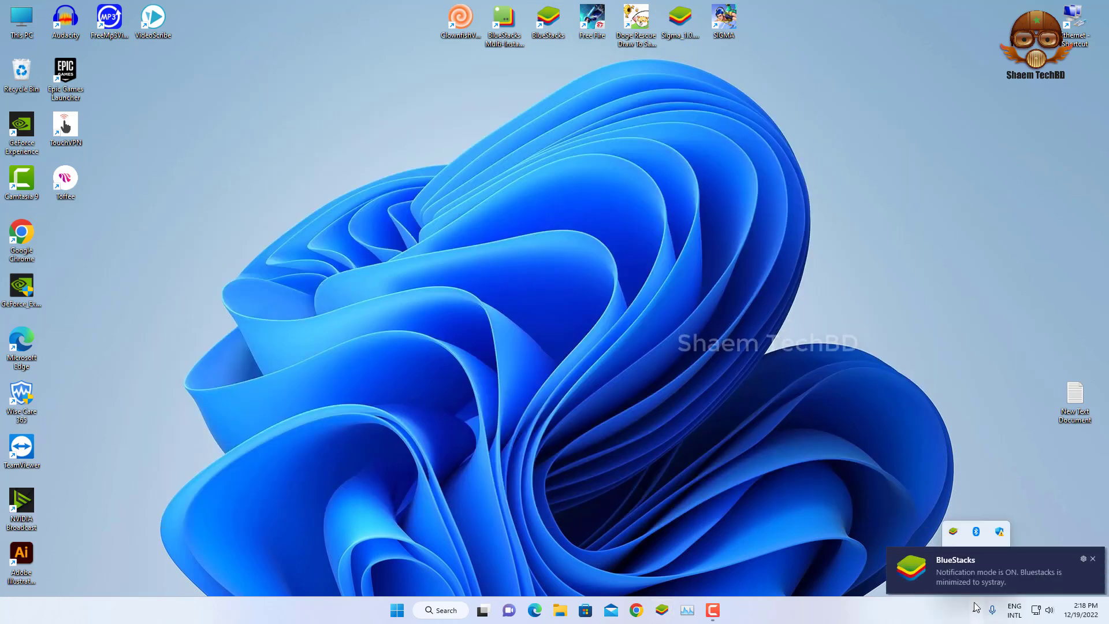
right_click(954, 533)
left_click(872, 519)
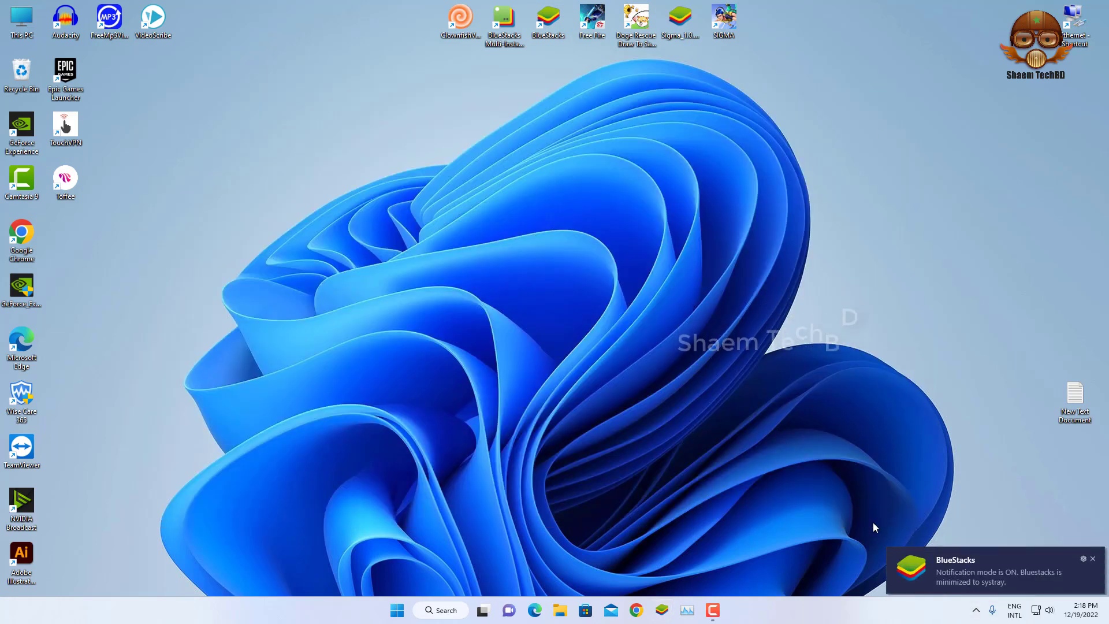
double_click(539, 24)
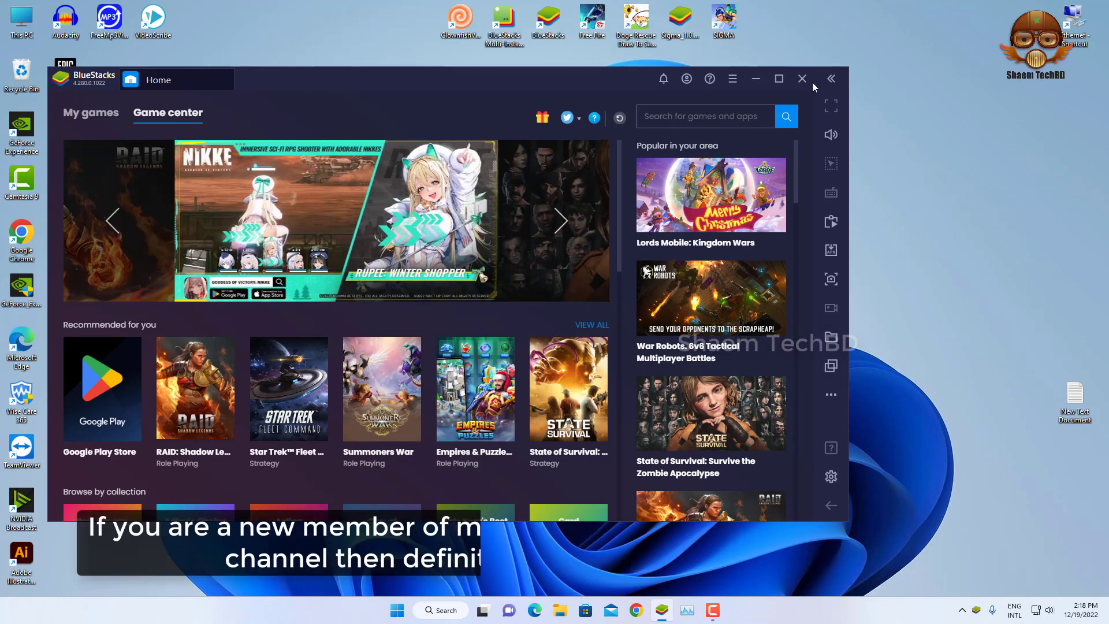
- Close the BlueStacks window with its X button
left_click(808, 78)
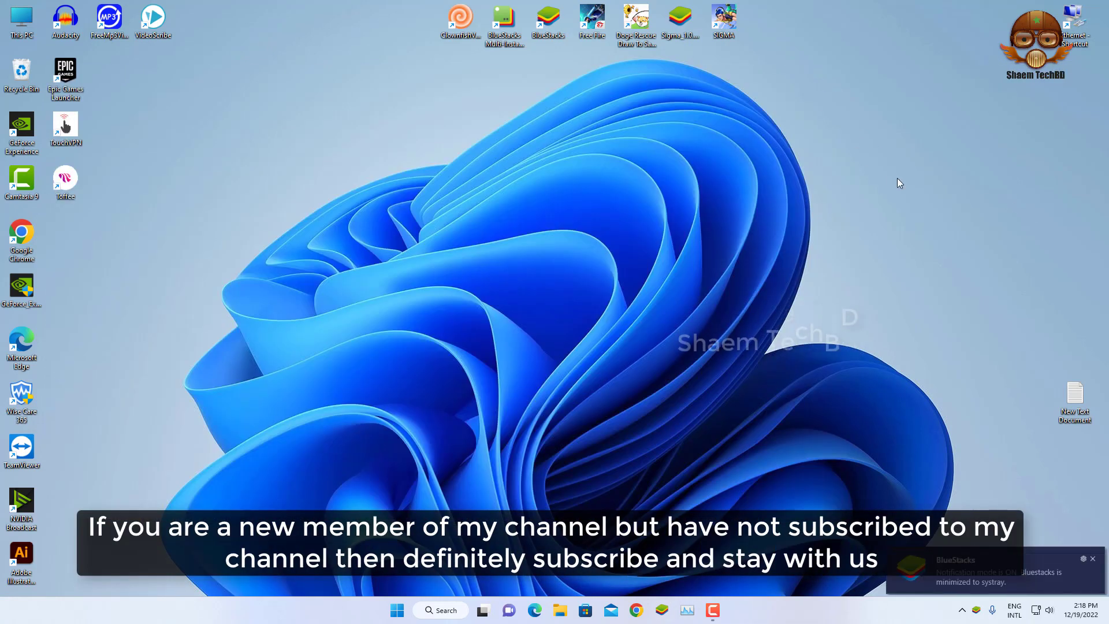